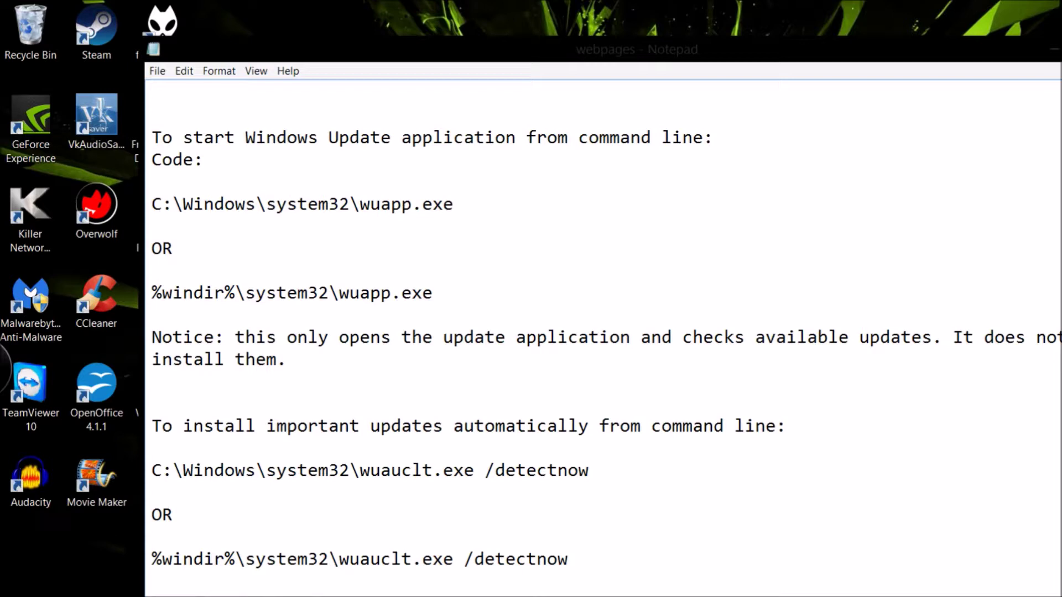
- Review the wuapp.exe notes for starting Windows Update in Notepad, then bring up the Win+X menu
scroll(564, 583, up, 4)
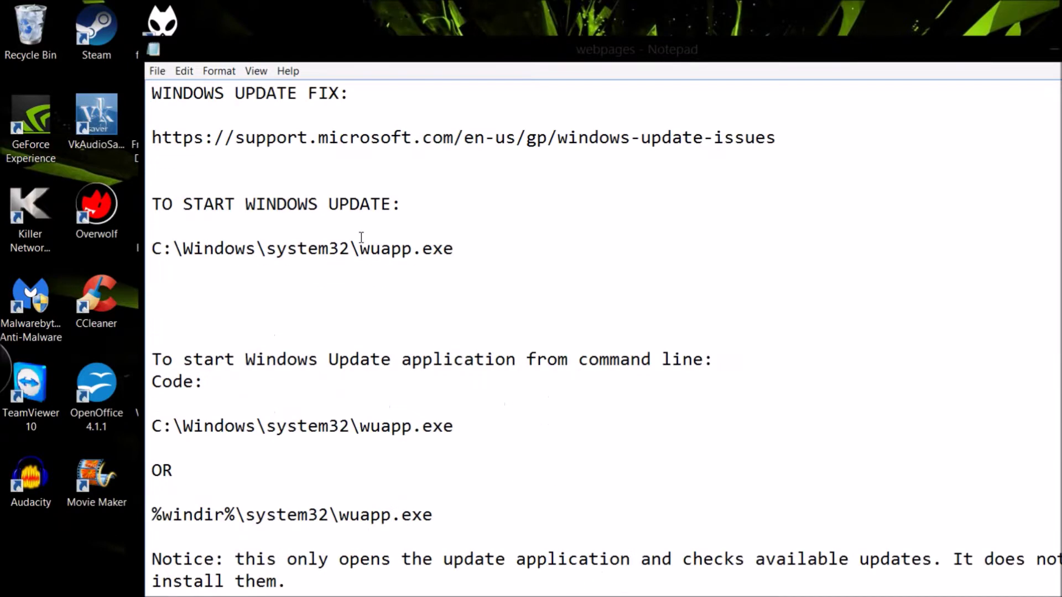
drag(244, 320, 628, 439)
click(573, 462)
scroll(596, 507, down, 3)
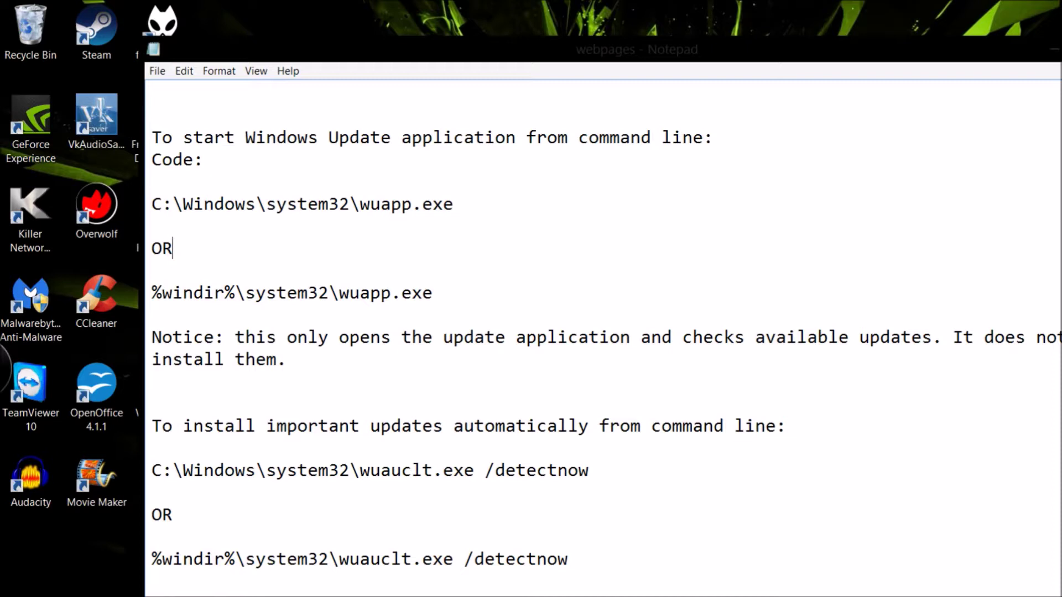
key(super+x)
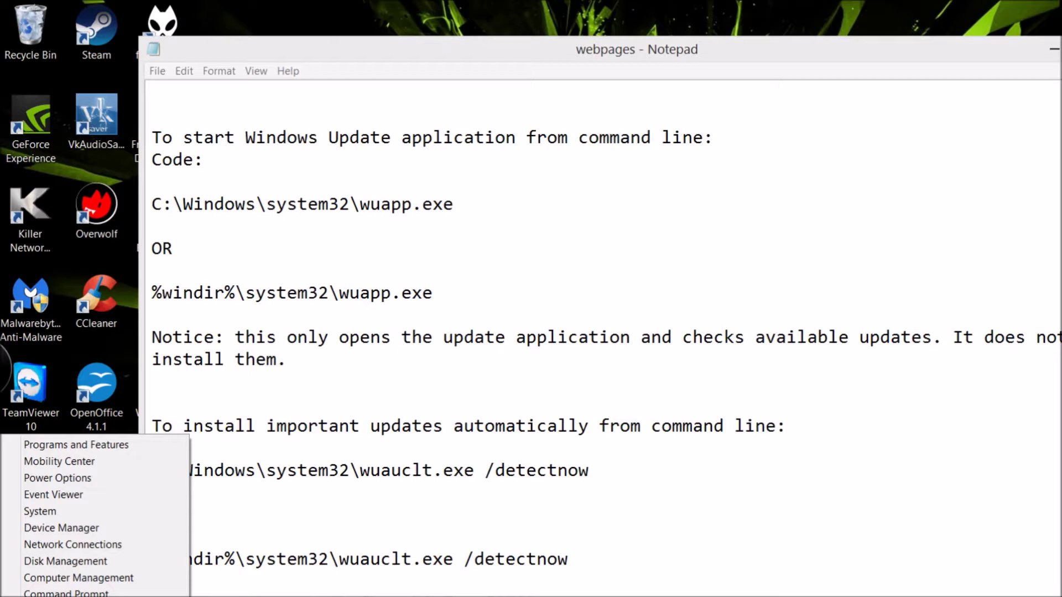
- Launch cmd from the Run box and place the console beside the Notepad notes
key(r)
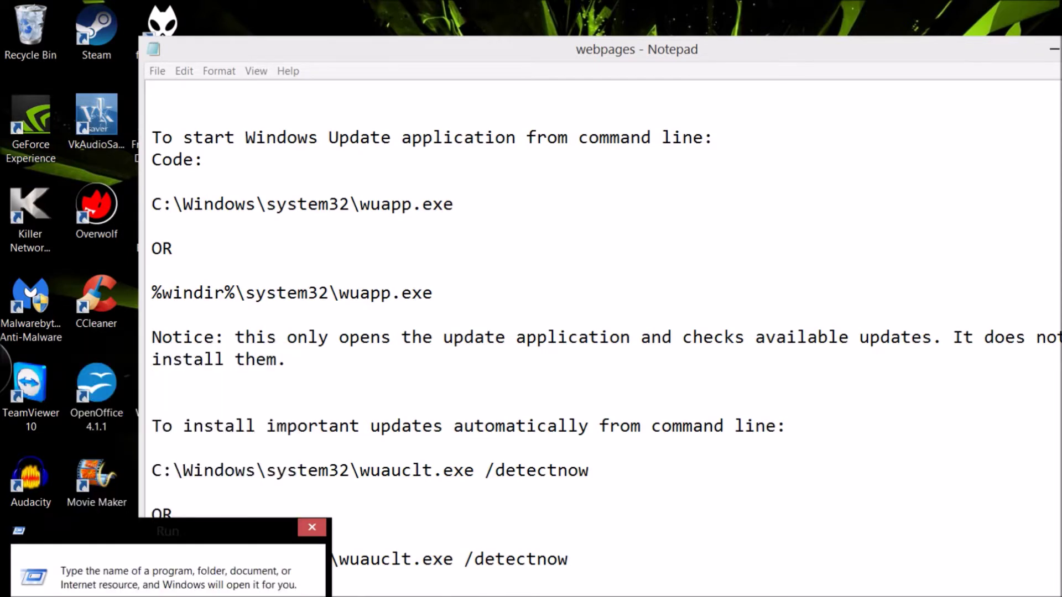
key(Return)
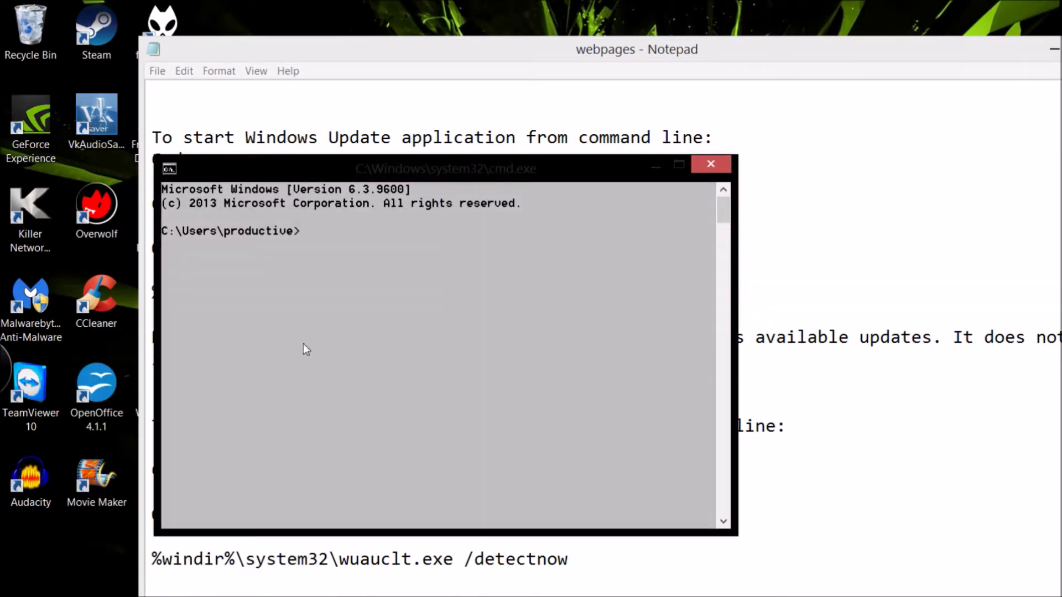
drag(516, 166, 950, 64)
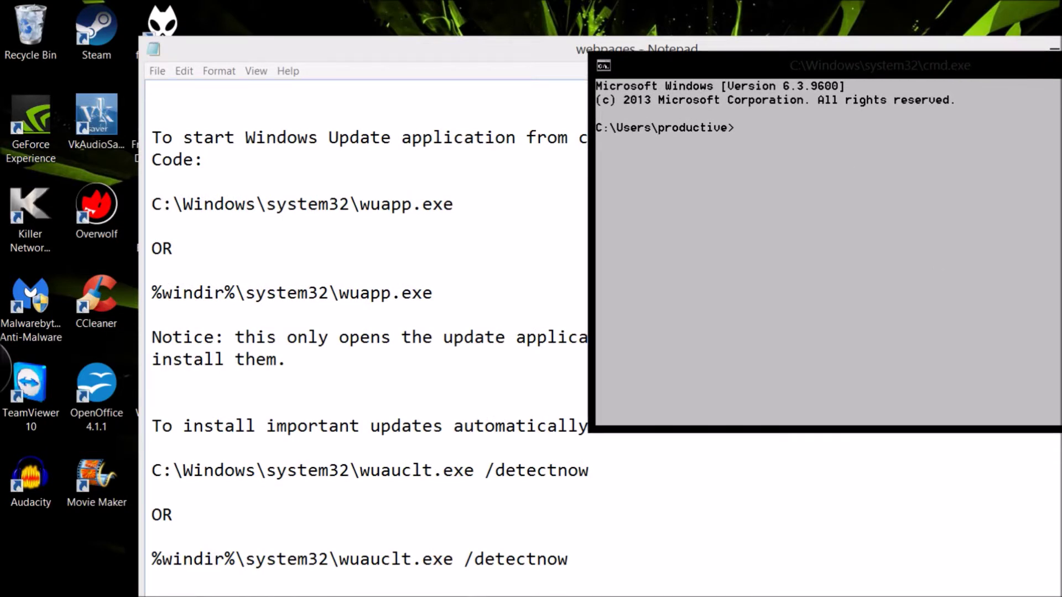
click(251, 48)
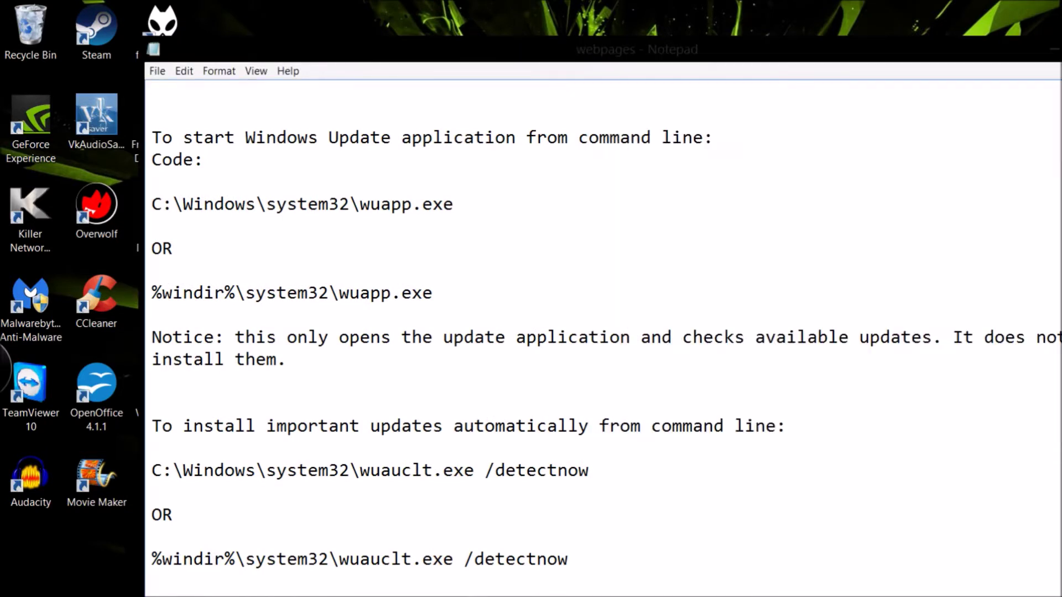
right_click(211, 440)
click(259, 490)
key(alt+Tab)
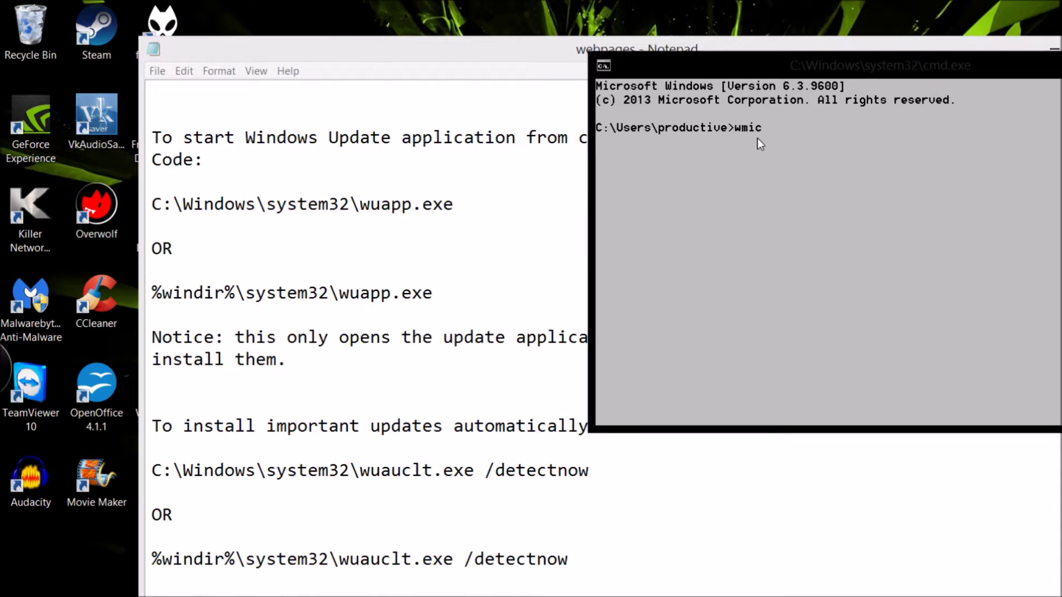
- Run 'wmic qfe get' and scroll back through the installed hotfix list
text(fe get)
key(Return)
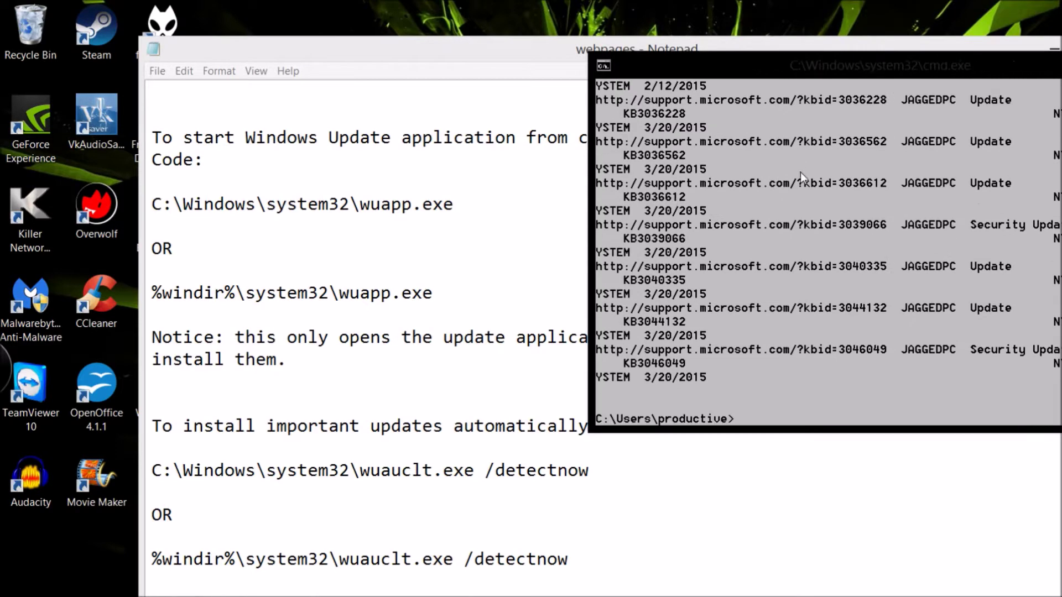
scroll(924, 310, up, 4)
scroll(836, 287, up, 10)
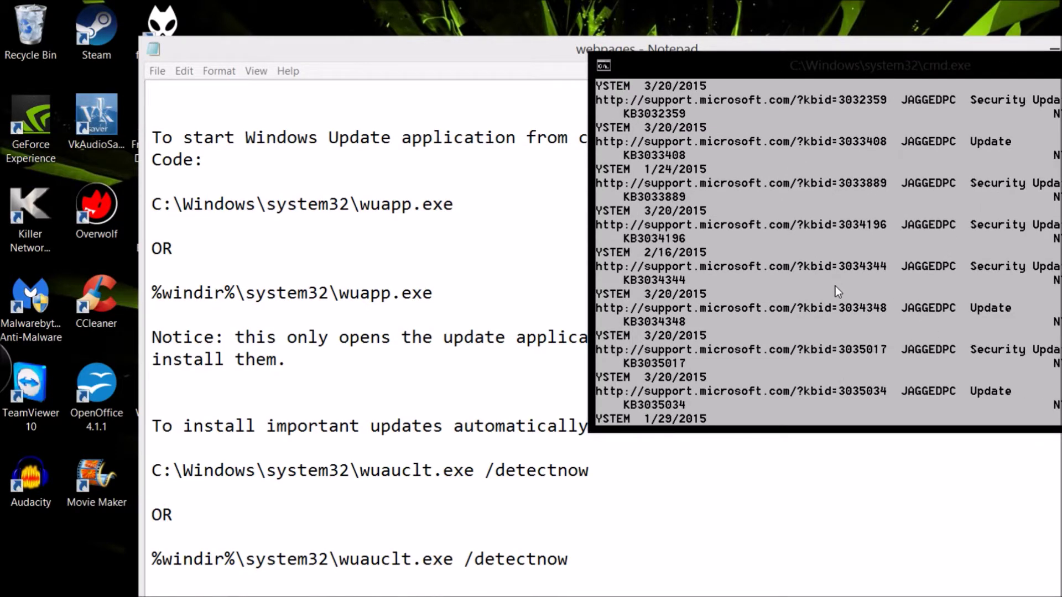
scroll(836, 287, up, 10)
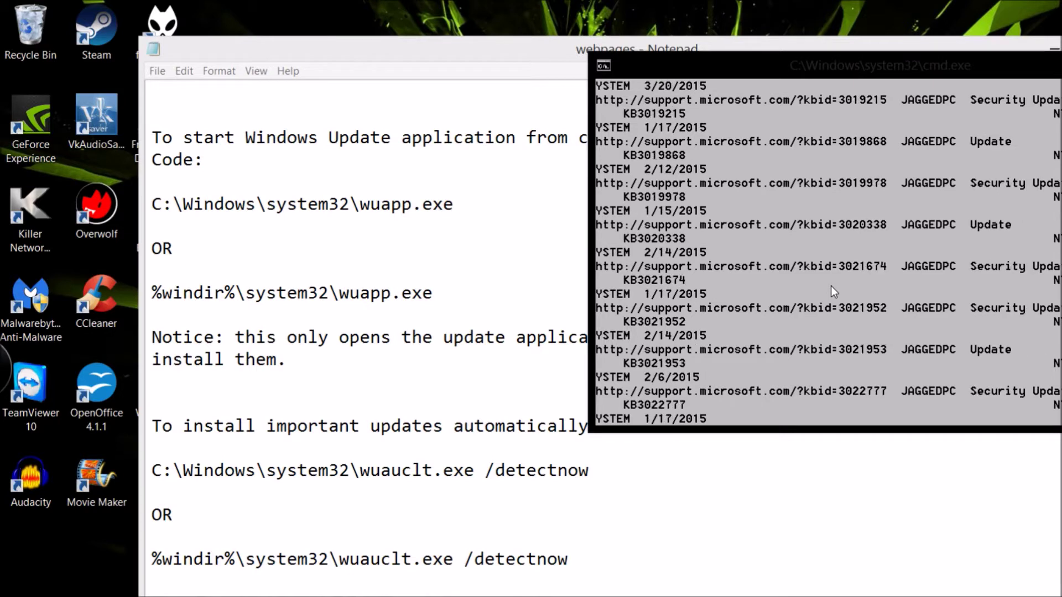
scroll(811, 279, up, 10)
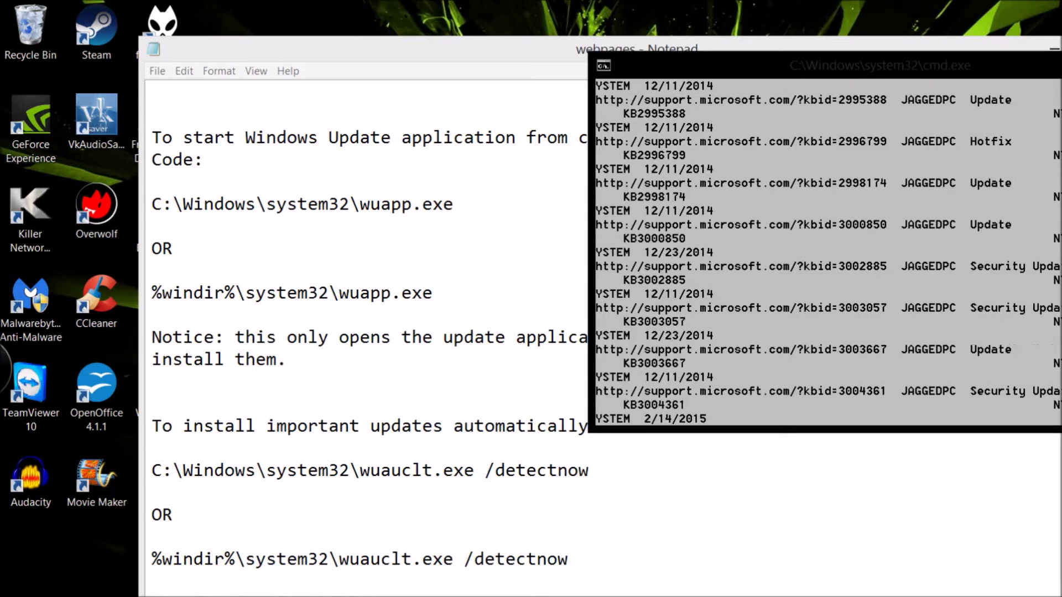
key(super+x)
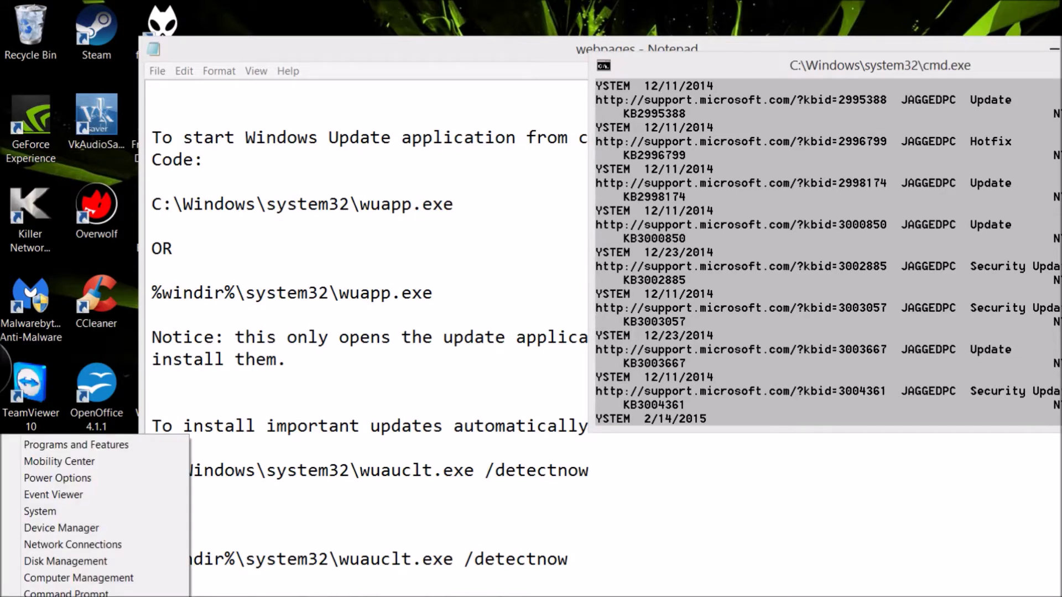
- Open Windows Update in Control Panel and view its update history
key(p)
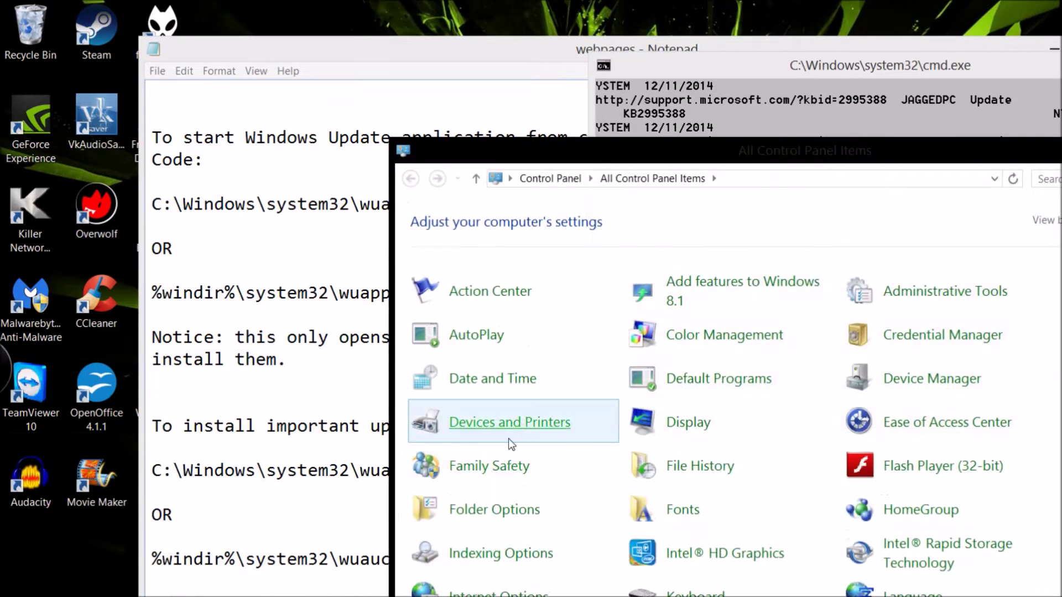
scroll(523, 537, down, 3)
scroll(523, 537, down, 4)
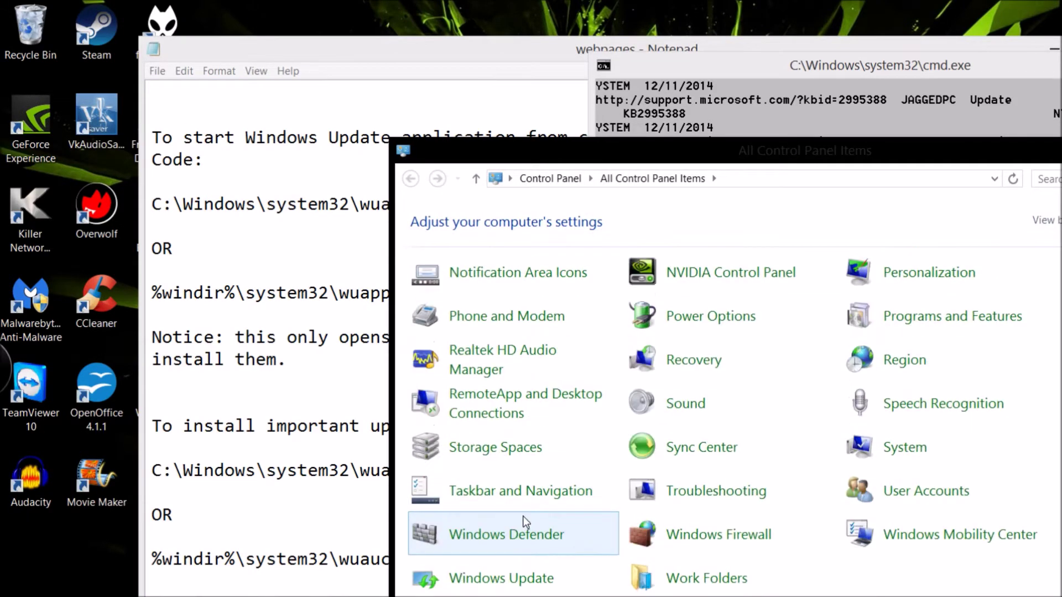
click(511, 579)
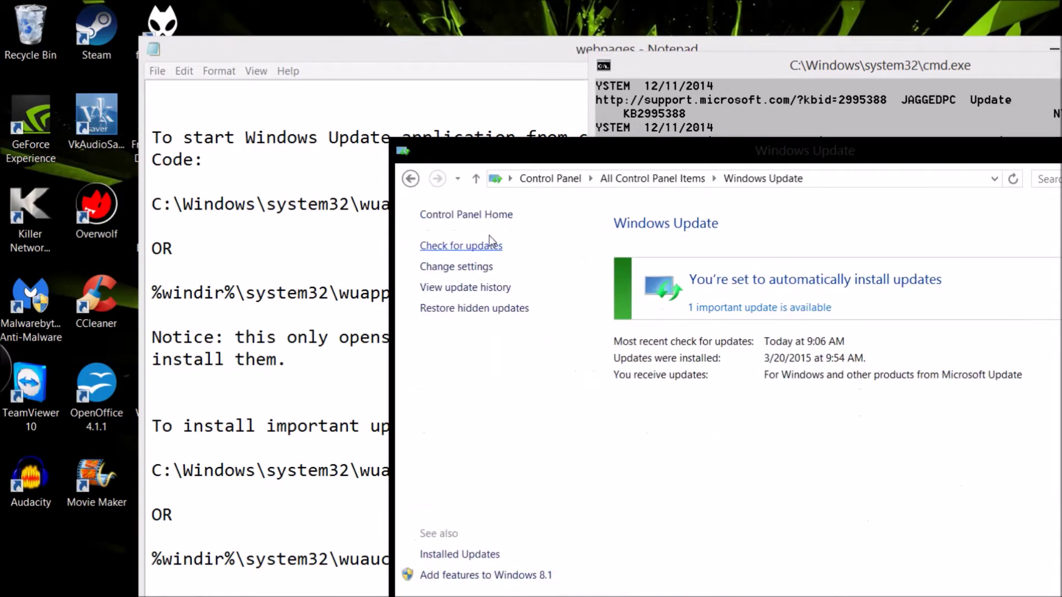
click(457, 290)
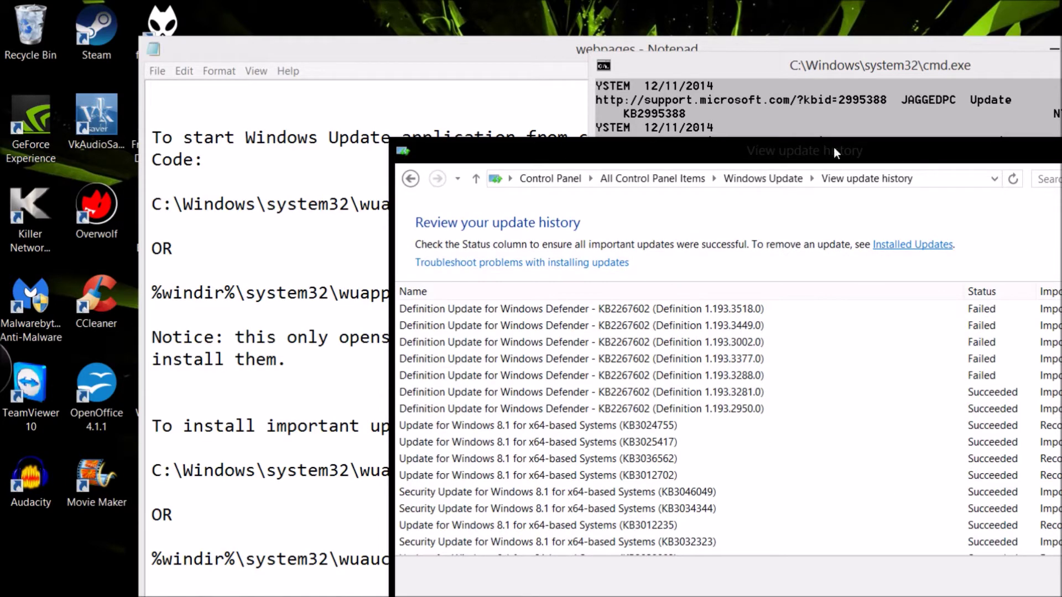
- Arrange the update history and Command Prompt windows so both are visible
drag(838, 151, 793, 469)
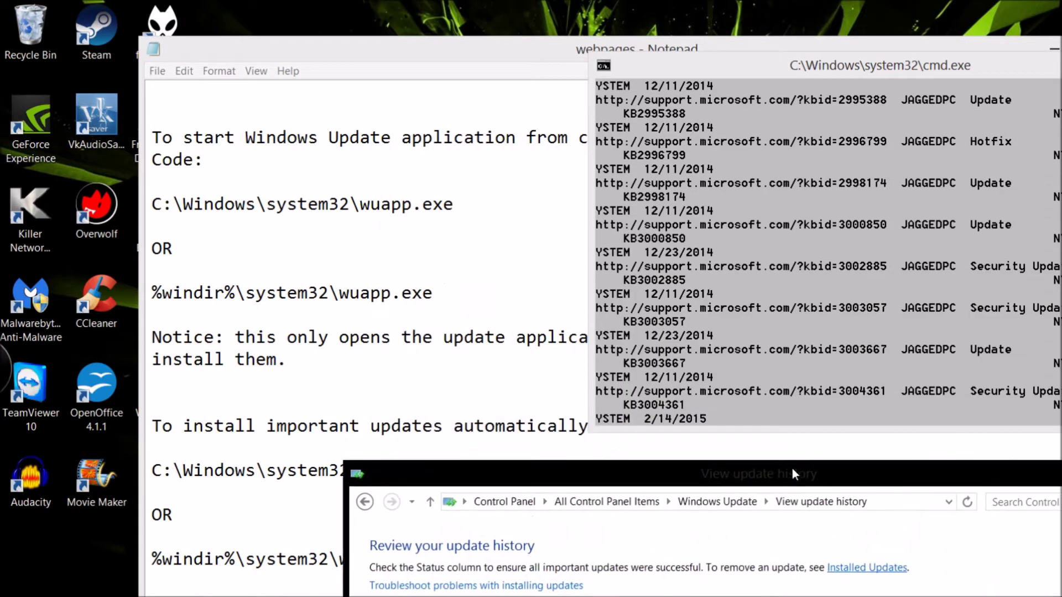
click(861, 75)
drag(794, 66, 705, 27)
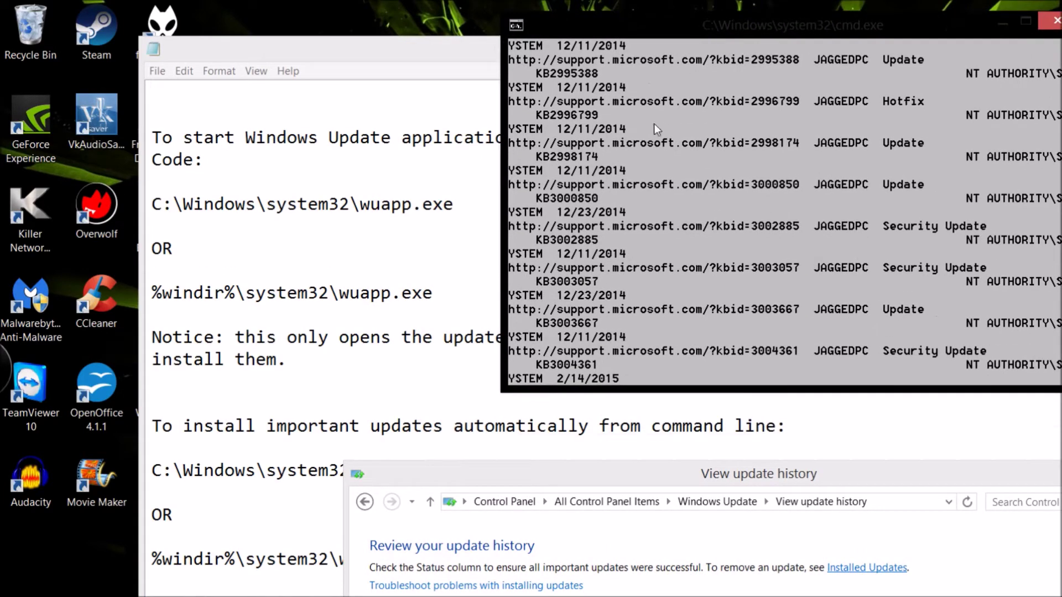
drag(775, 482, 736, 132)
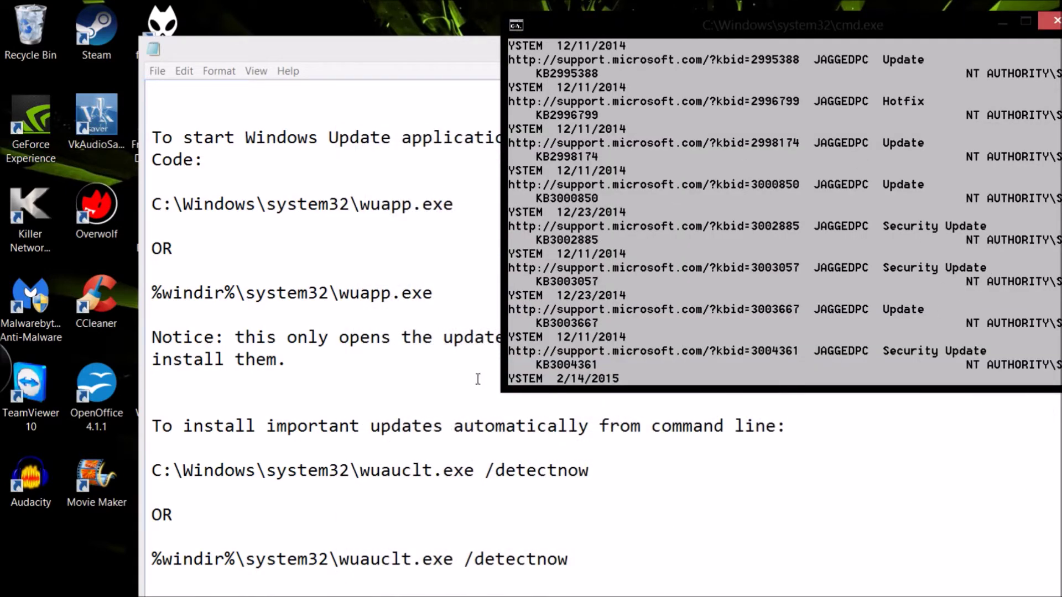
- Review the notes on starting Windows Update, including the C:\Windows\system32\wuapp.exe command
click(300, 502)
scroll(244, 507, up, 1)
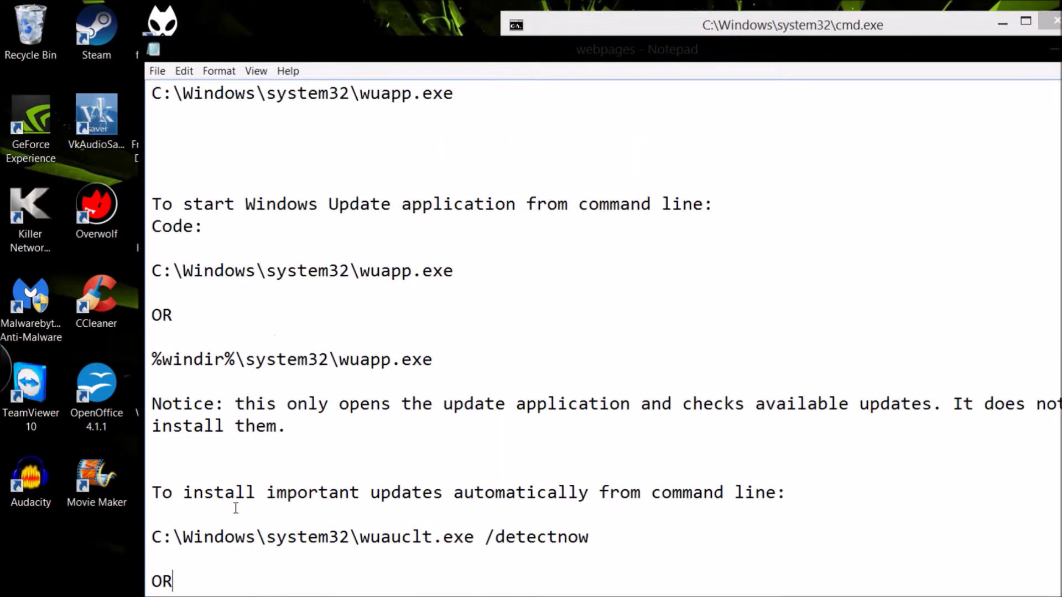
scroll(202, 501, up, 2)
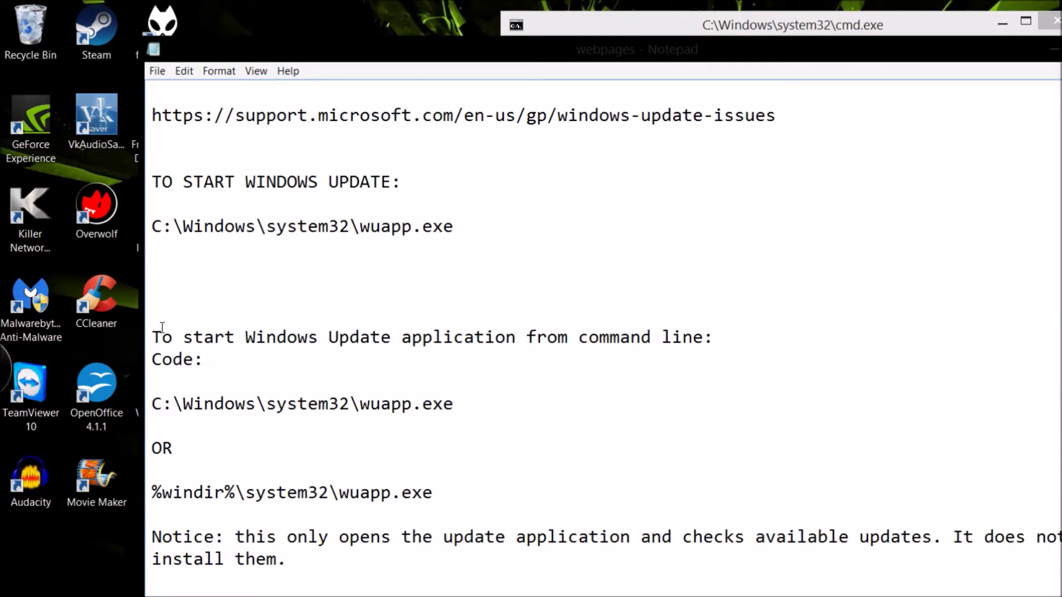
drag(154, 337, 674, 349)
click(589, 419)
scroll(376, 439, down, 2)
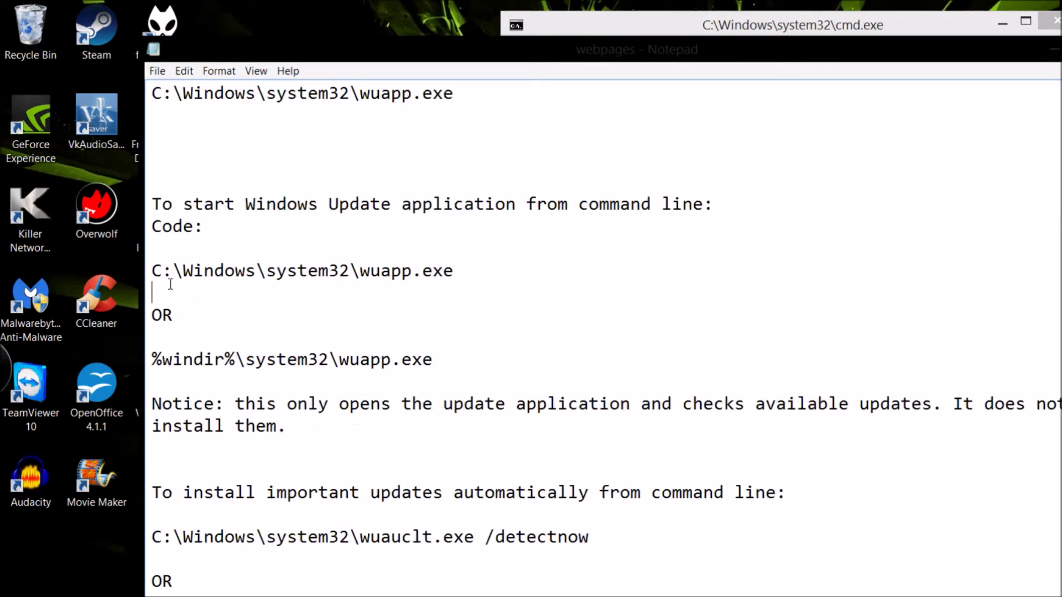
drag(155, 270, 479, 268)
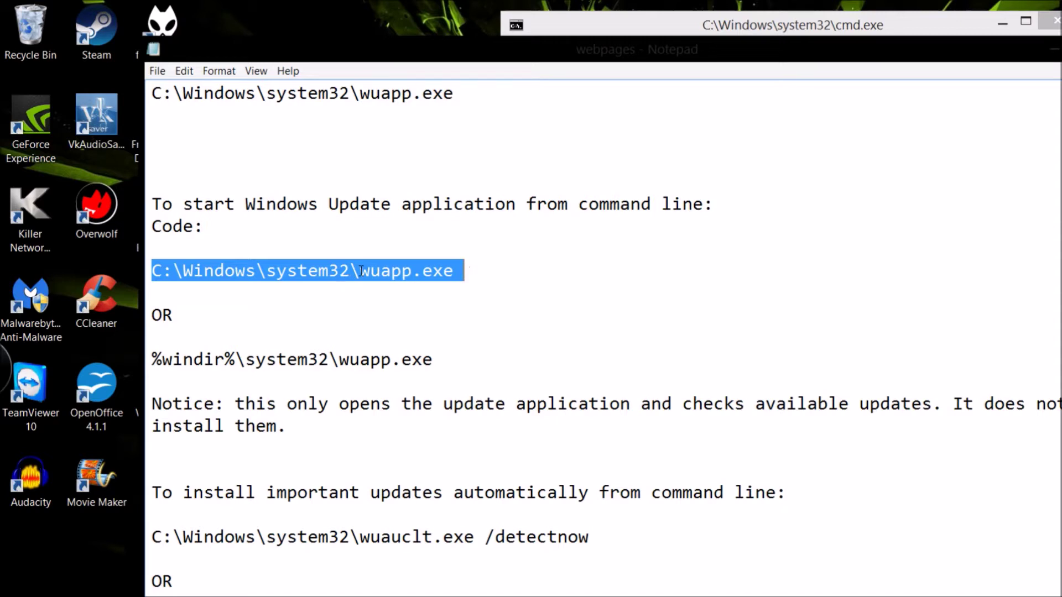
click(532, 313)
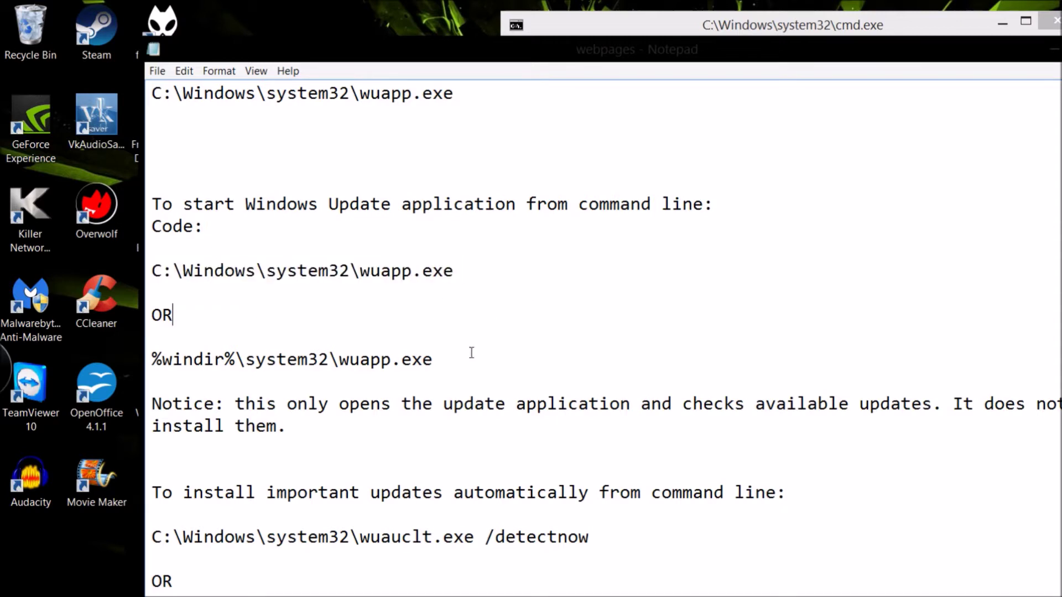
- Close the Command Prompt window that lists the installed updates
key(alt+Tab)
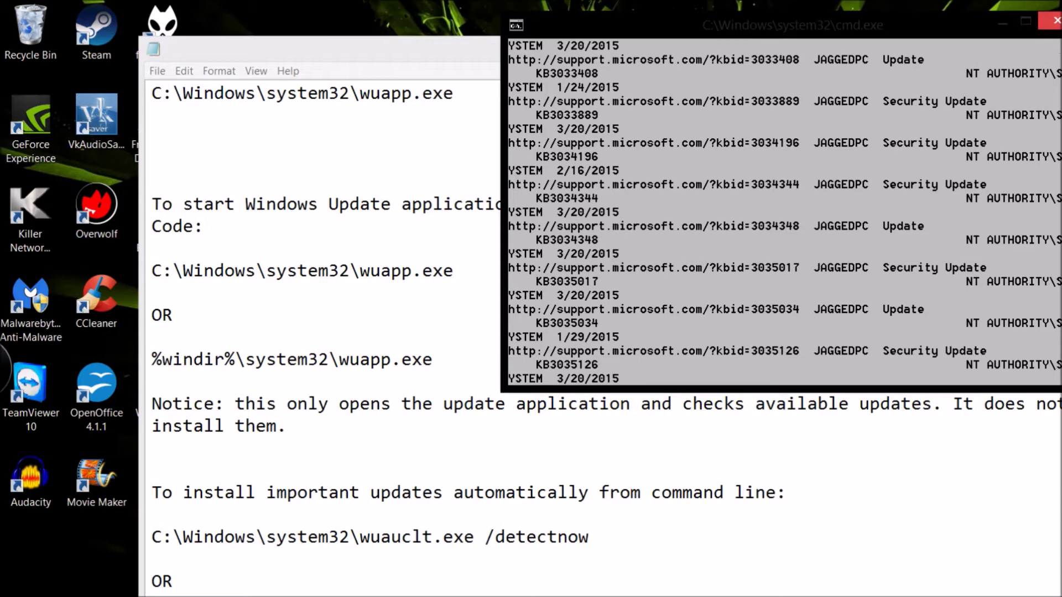
click(1055, 21)
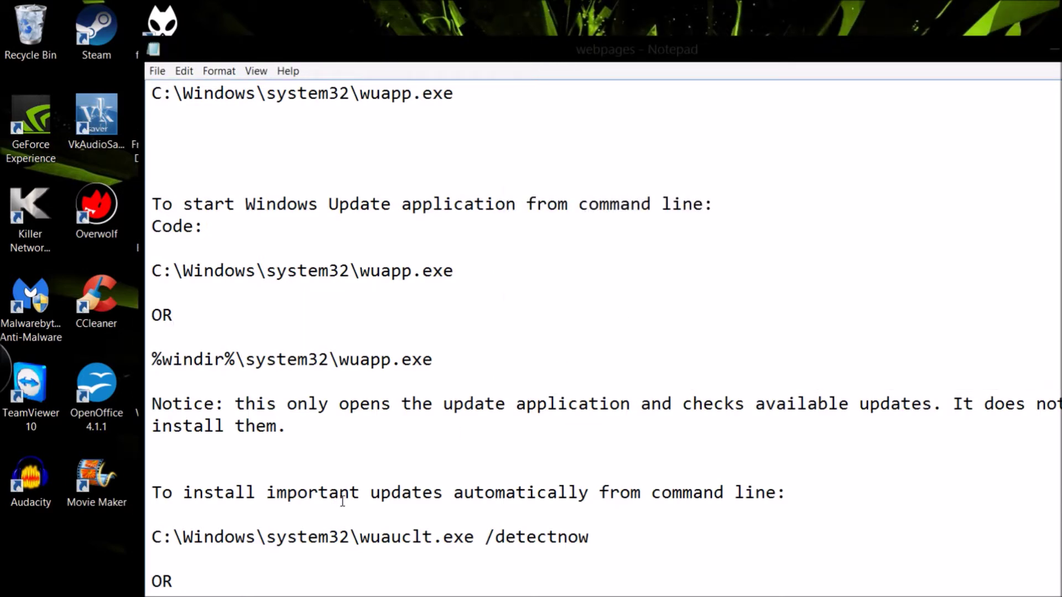
key(super+r)
- Run C:\Windows\system32\wuapp.exe in a new Command Prompt to open Windows Update, then close it
key(Return)
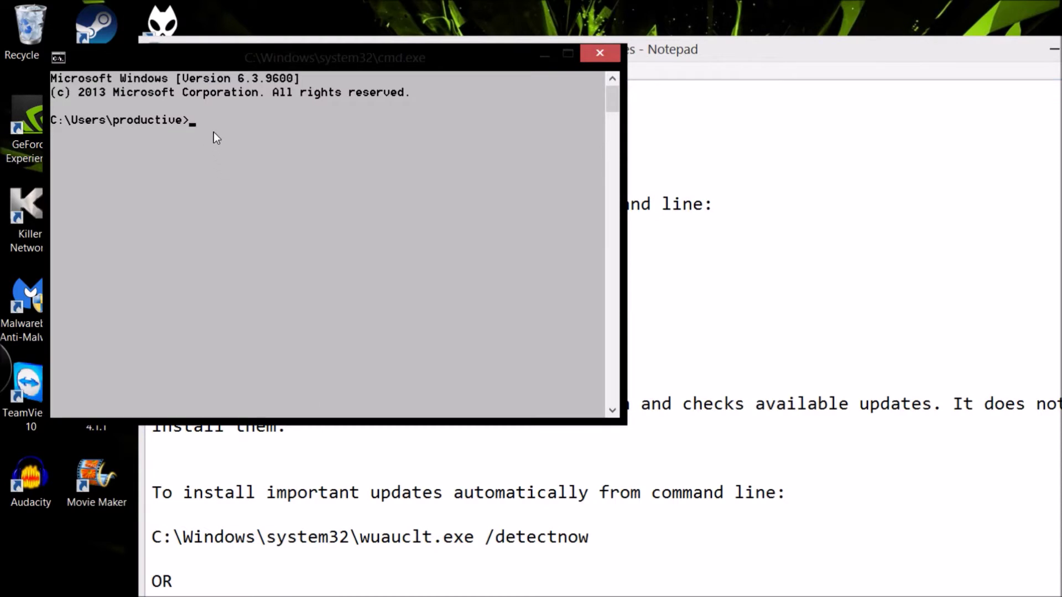
drag(387, 57, 874, 28)
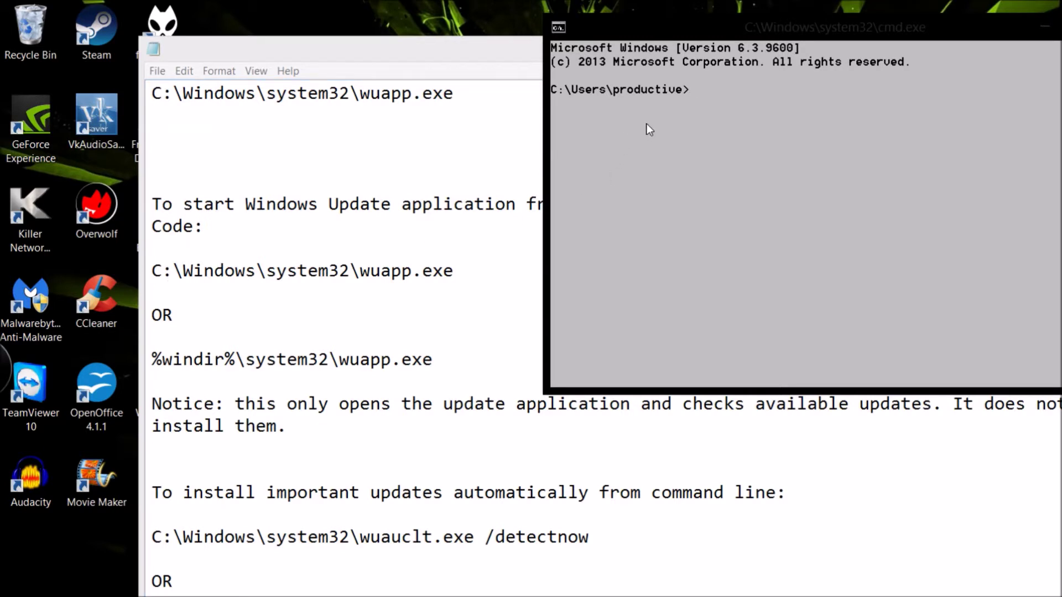
text(C:)
text(\Windows\sys)
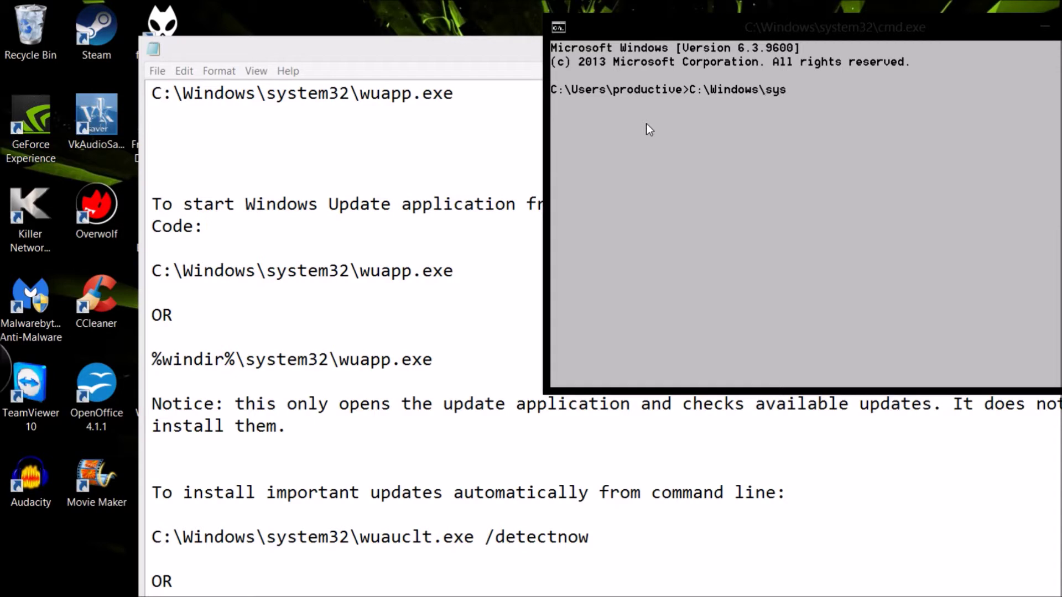
text(tem32\wuapp.exe)
key(Return)
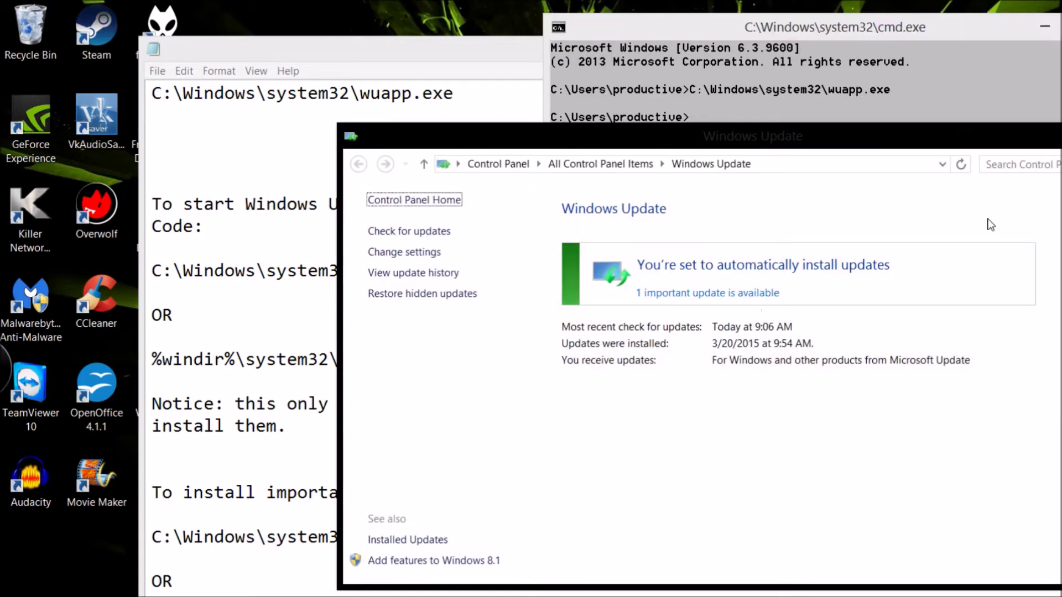
drag(772, 141, 702, 145)
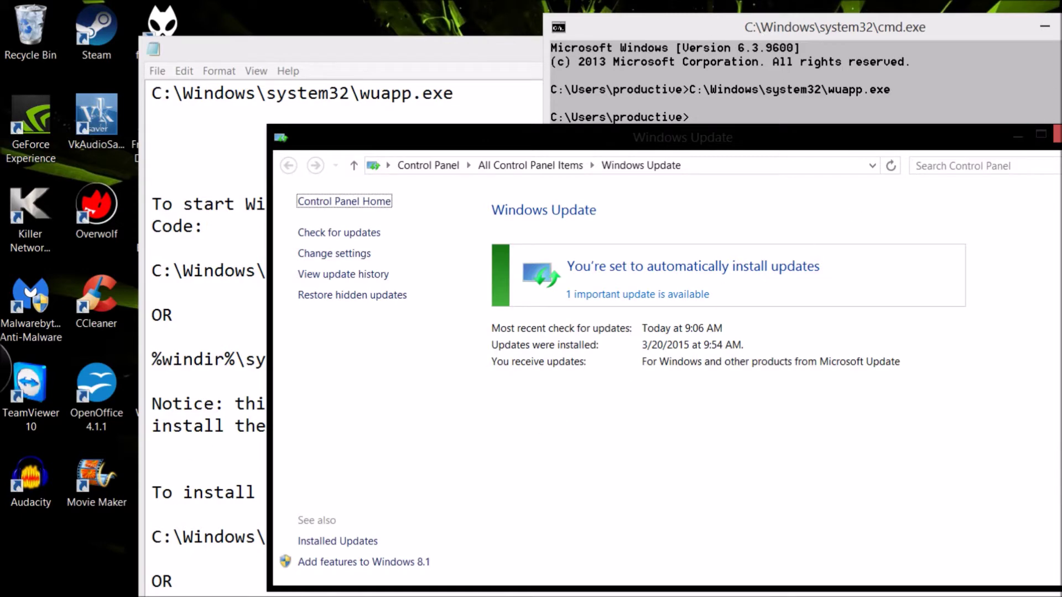
click(1057, 134)
- Bring the Notepad notes forward and highlight the install-updates instructions line
click(498, 315)
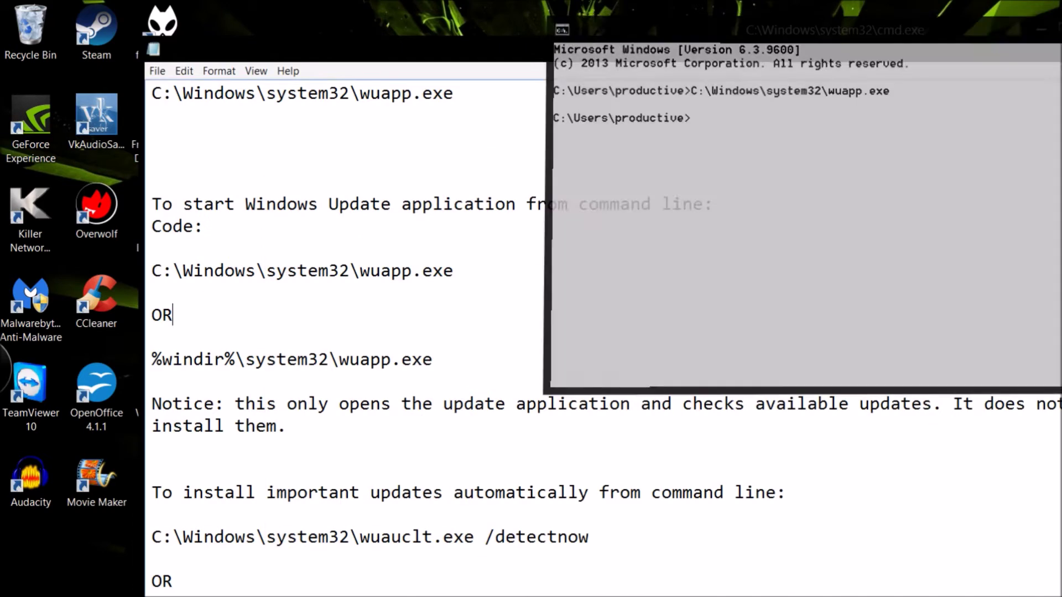
scroll(603, 337, down, 1)
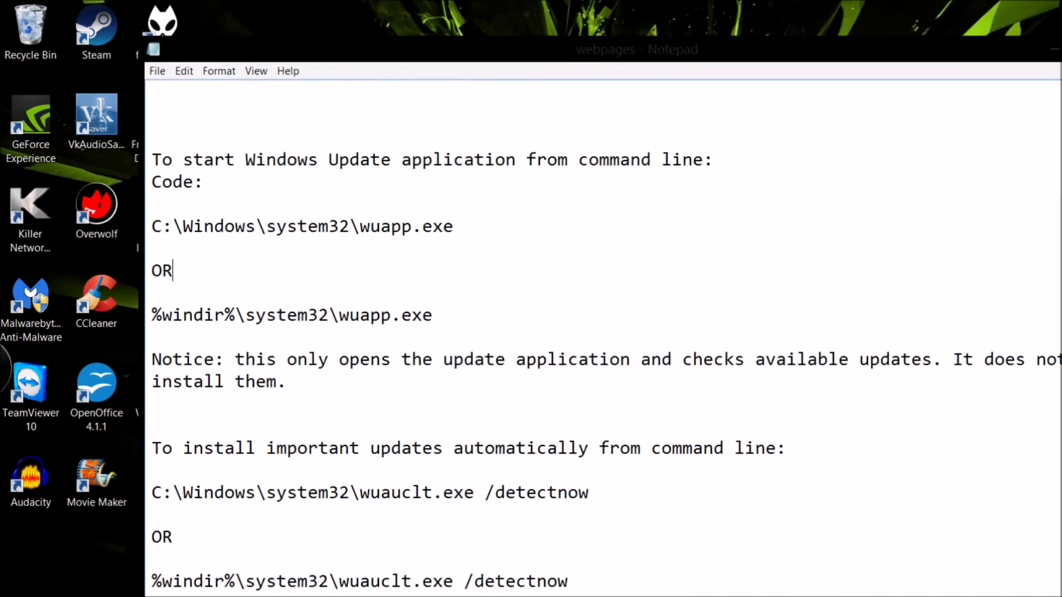
scroll(603, 338, up, 3)
scroll(603, 337, down, 3)
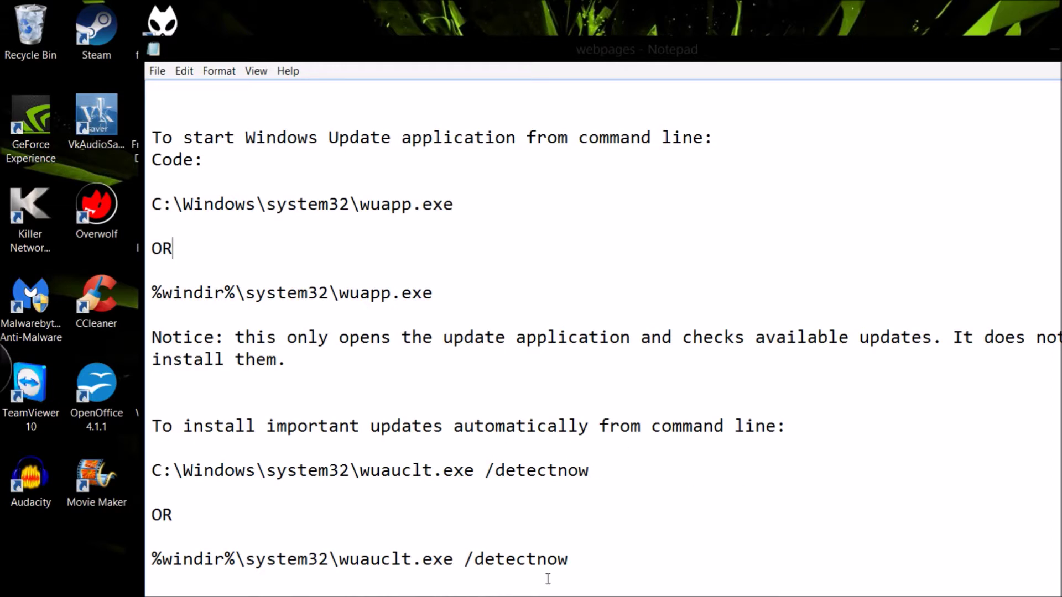
key(super+x)
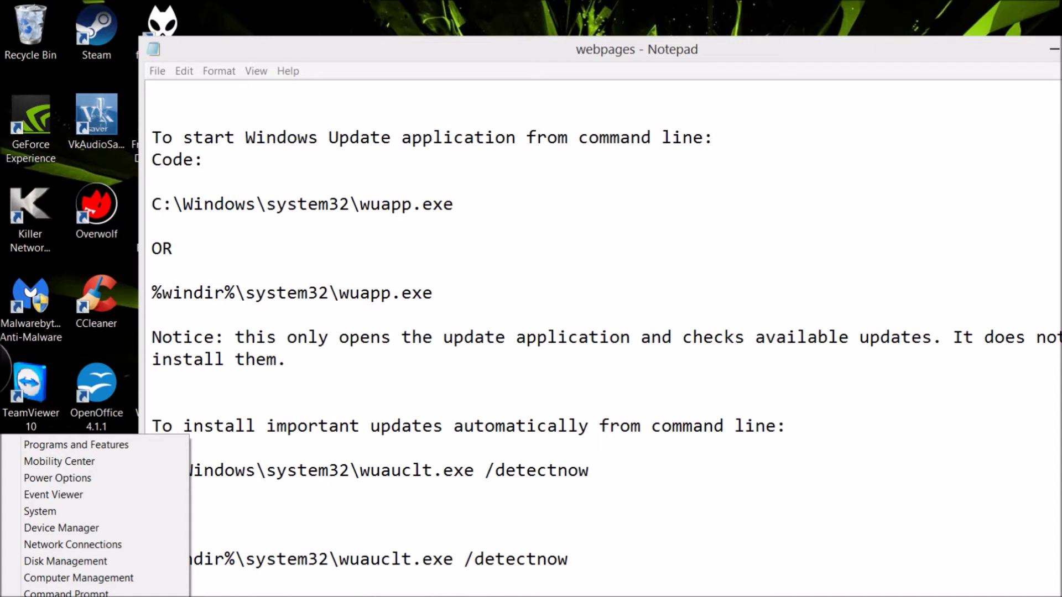
key(Escape)
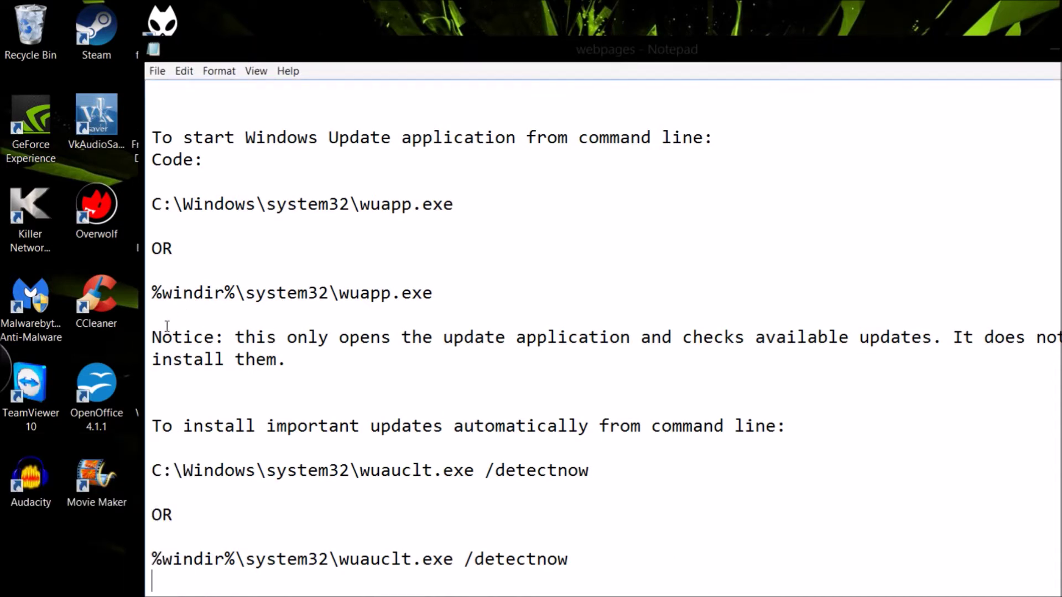
drag(152, 426, 798, 435)
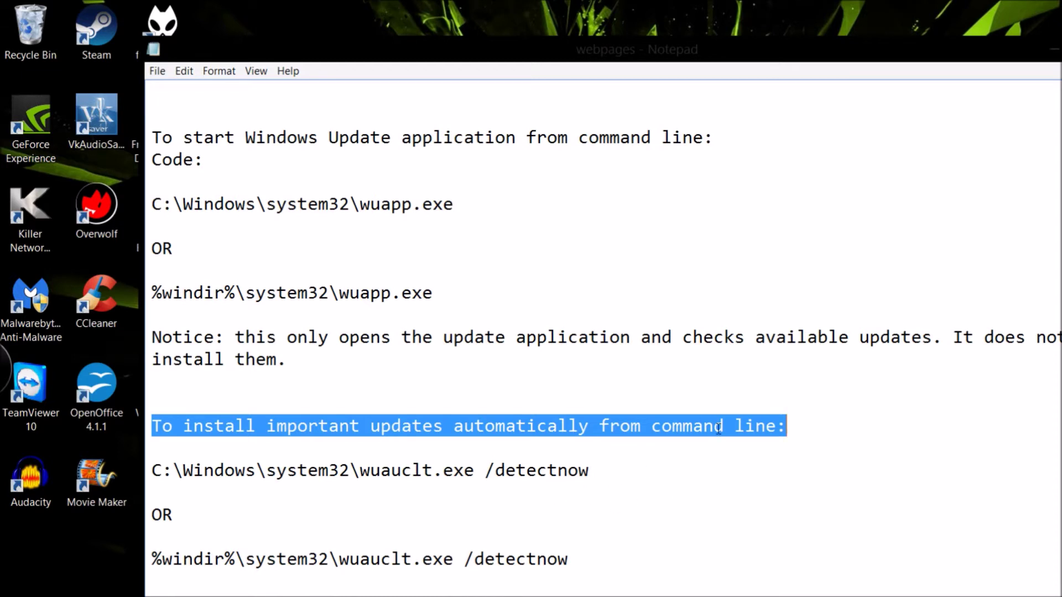
- Jump to the top of the notes and review the 'TO START WINDOWS UPDATE:' heading and wuapp.exe path
key(ctrl+Home)
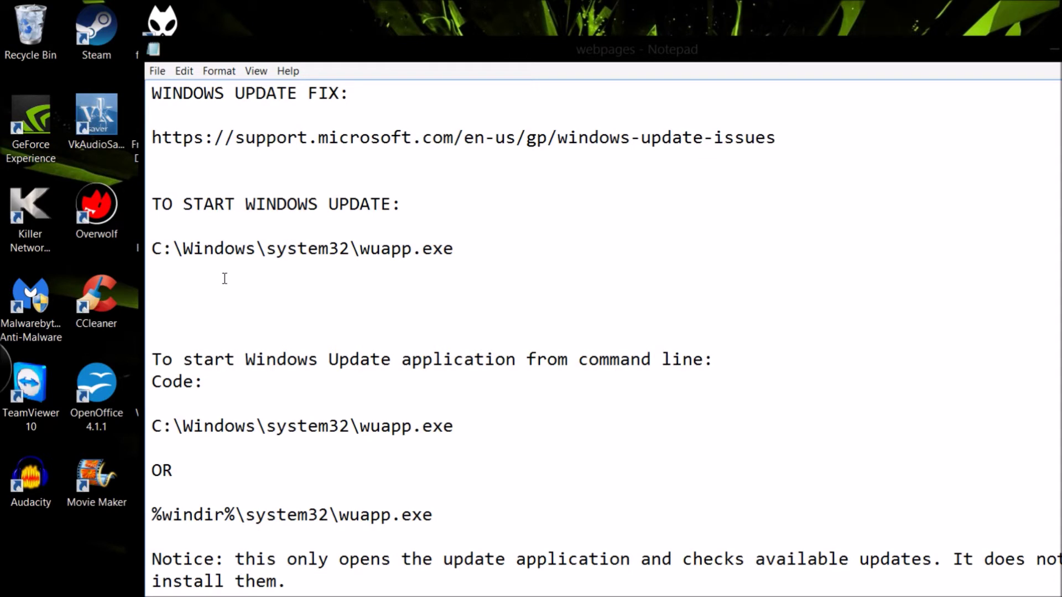
drag(151, 203, 417, 204)
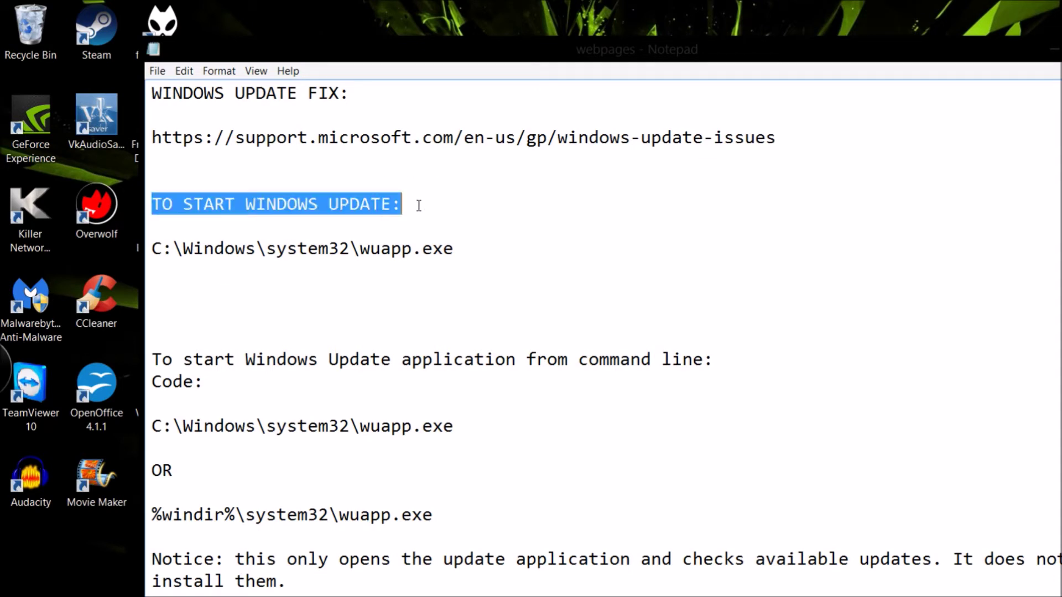
click(251, 284)
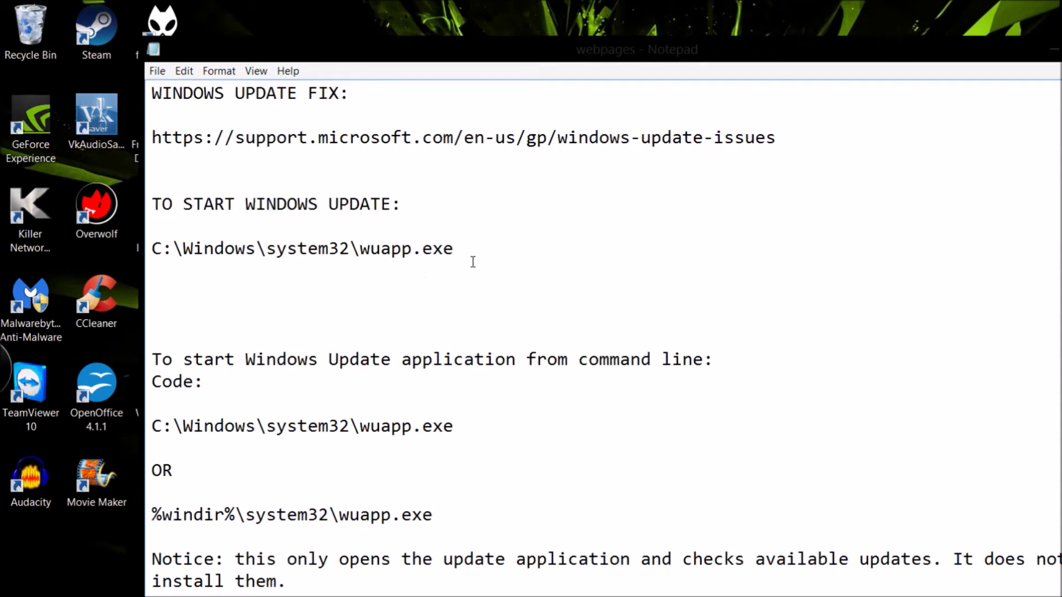
drag(474, 261, 151, 247)
click(437, 289)
- Review the command-line start heading, its Code: line, and the install-updates-from-command-line line
scroll(312, 409, down, 3)
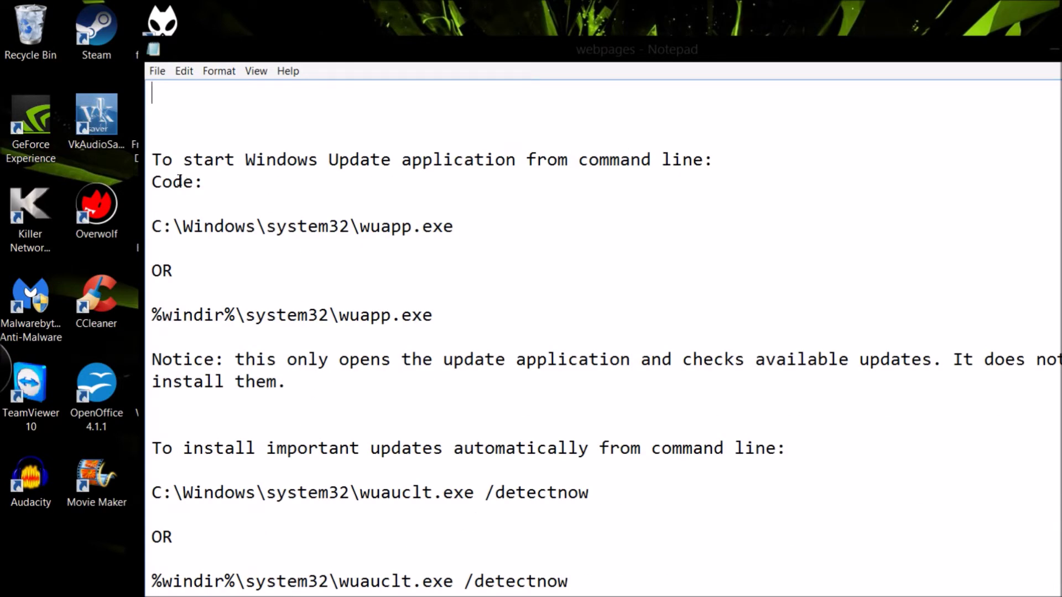
drag(156, 160, 685, 213)
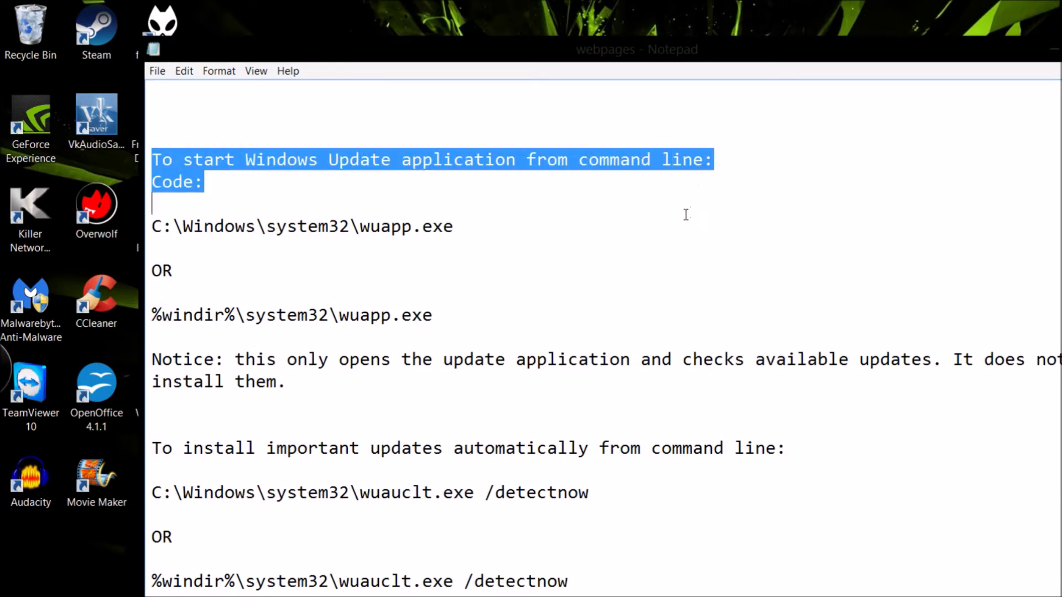
click(476, 268)
scroll(353, 373, down, 1)
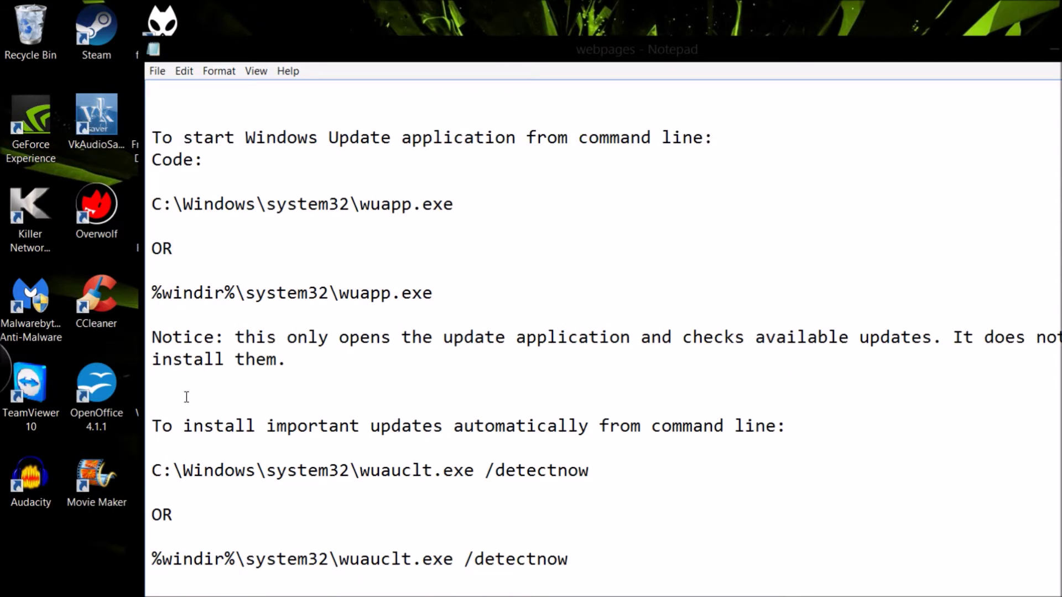
drag(152, 426, 790, 427)
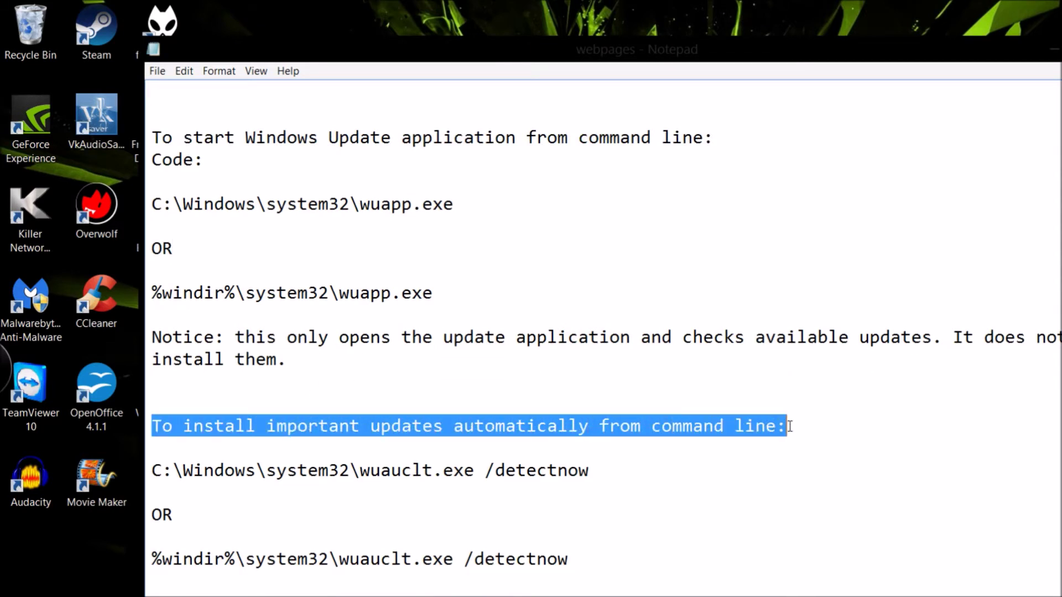
click(364, 471)
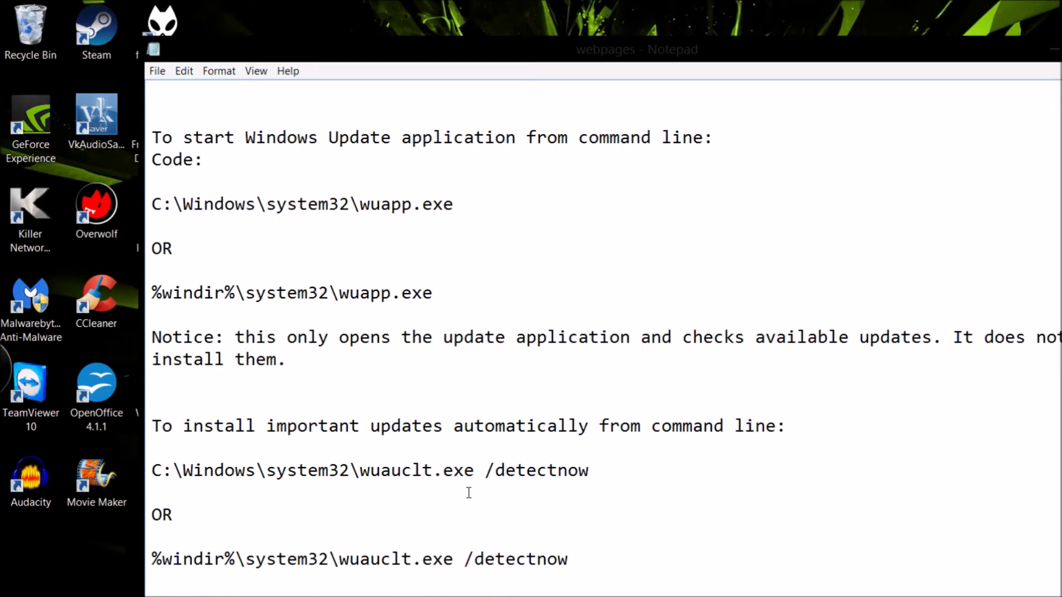
scroll(341, 450, up, 4)
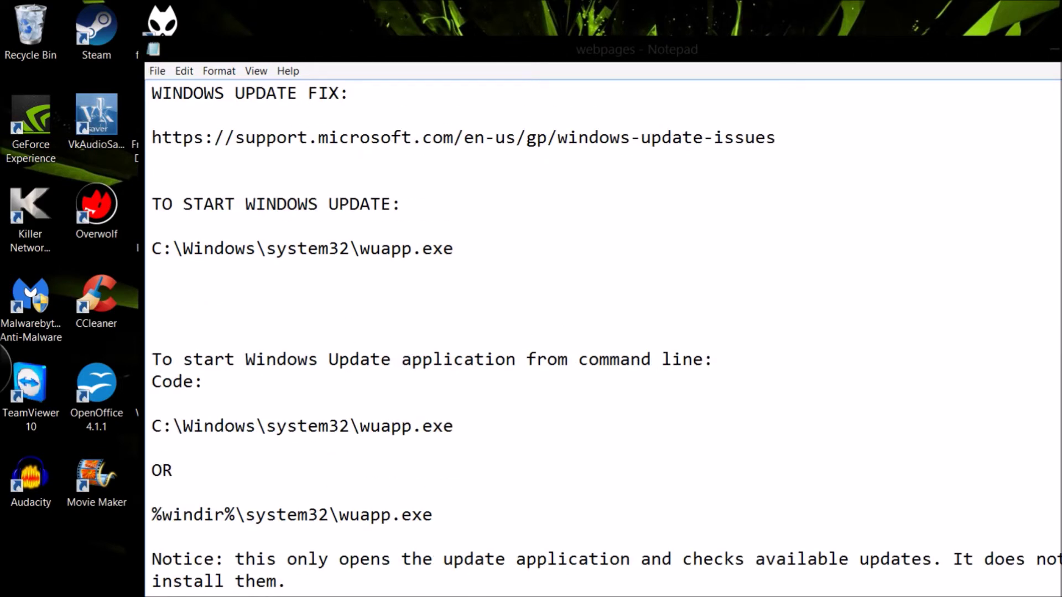
- Open Control Panel's important updates list and keep Windows Defender definition update KB2267602 ticked
key(super+x)
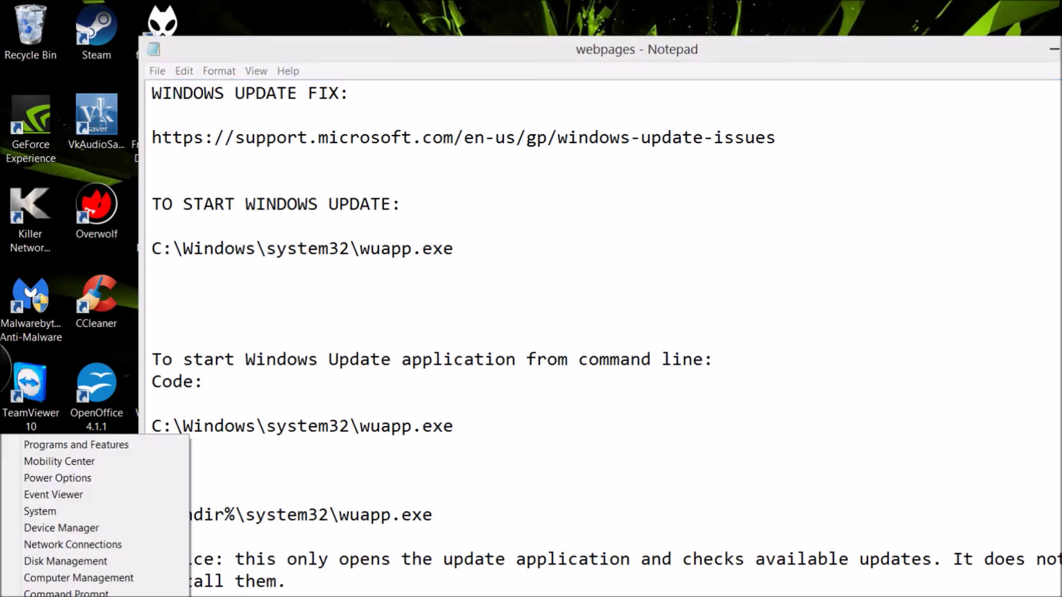
key(p)
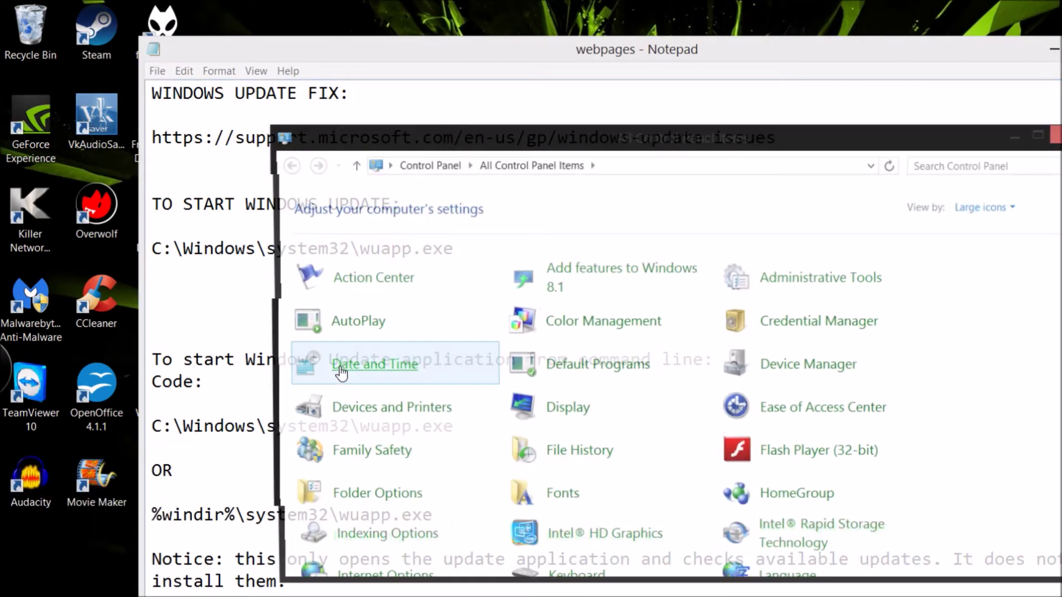
scroll(603, 454, down, 10)
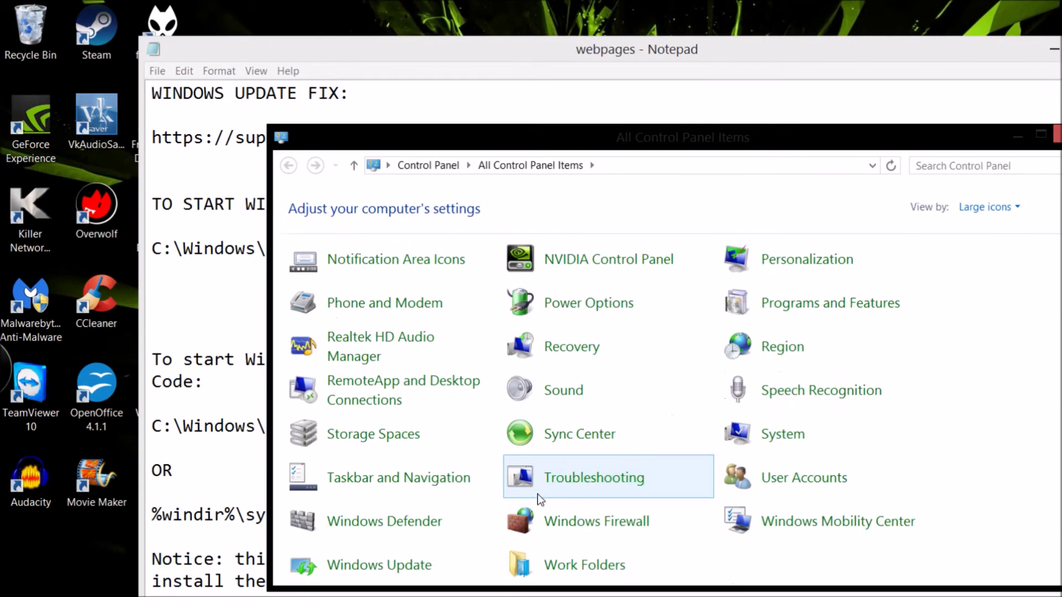
click(377, 566)
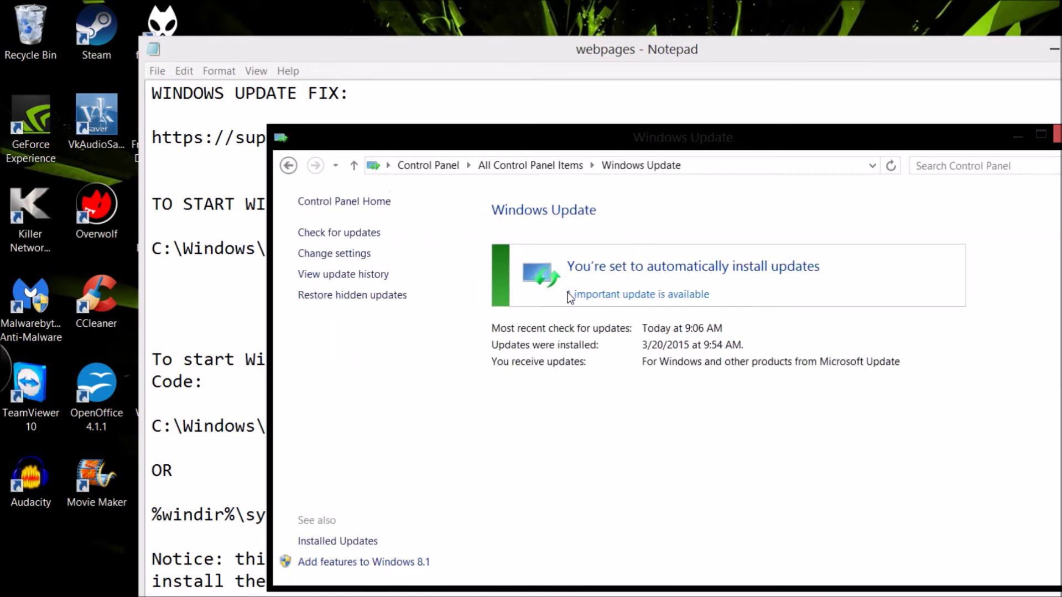
click(614, 297)
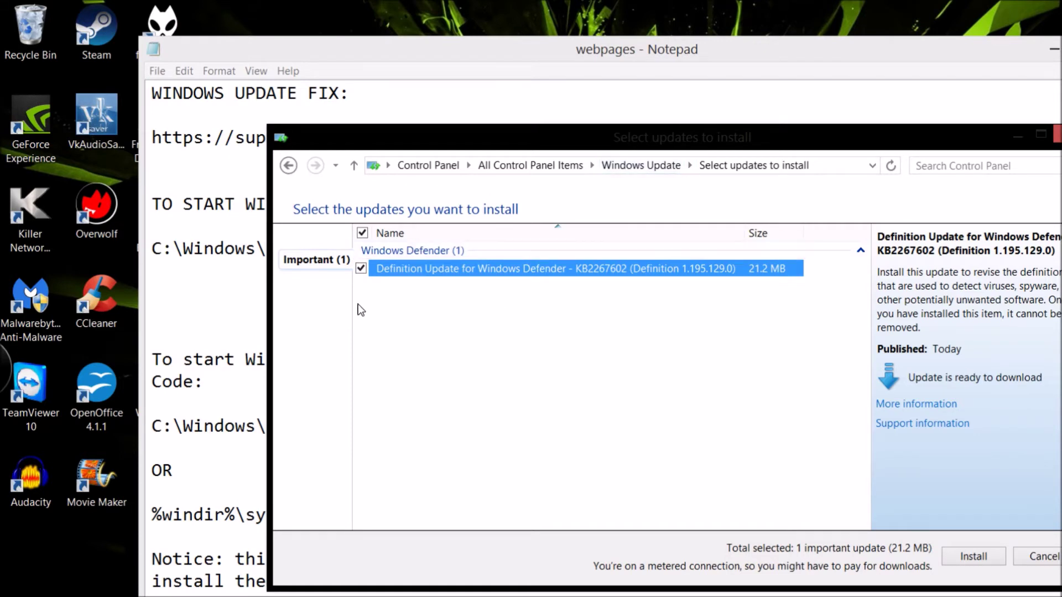
click(363, 233)
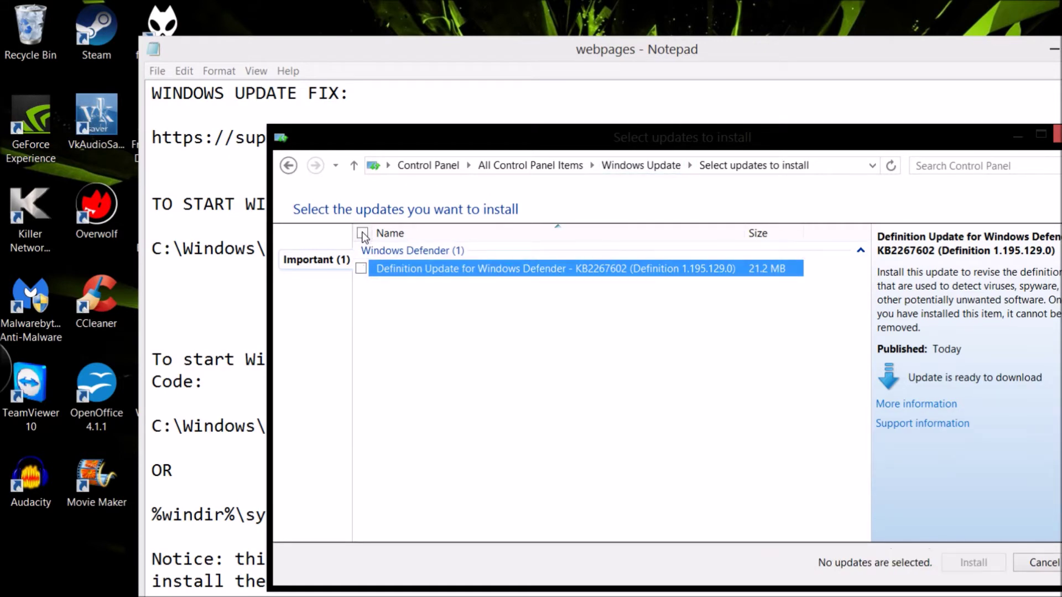
click(360, 269)
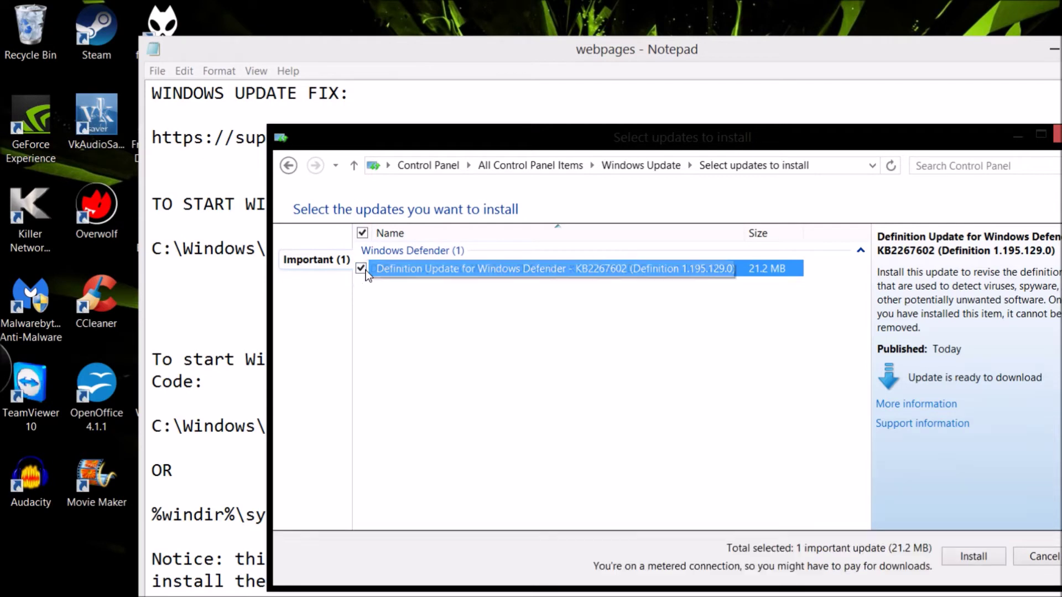
click(364, 316)
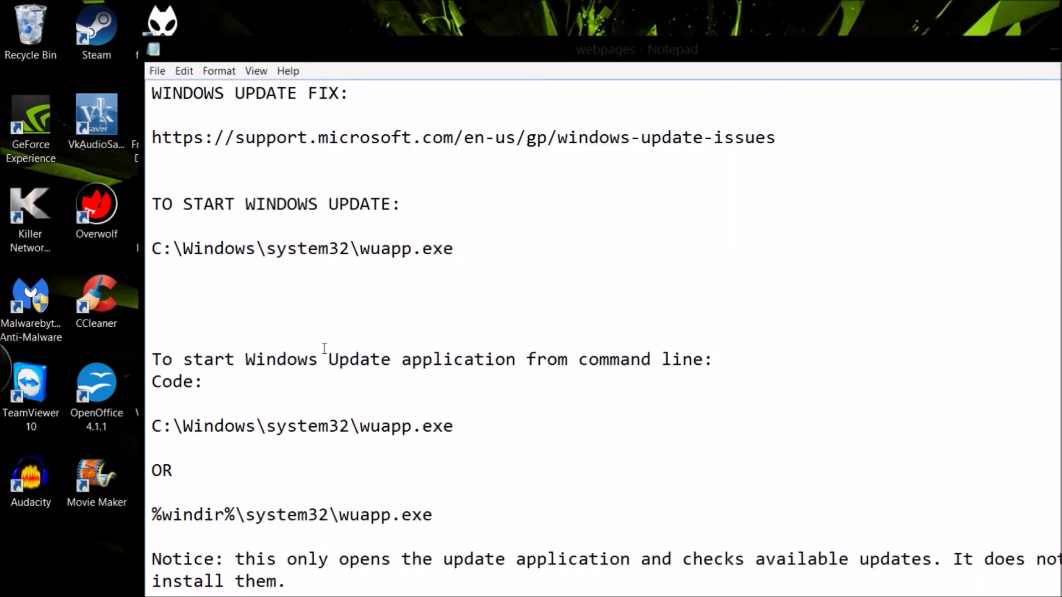
- Copy the support.microsoft.com Windows Update link from the notes
drag(767, 139, 149, 137)
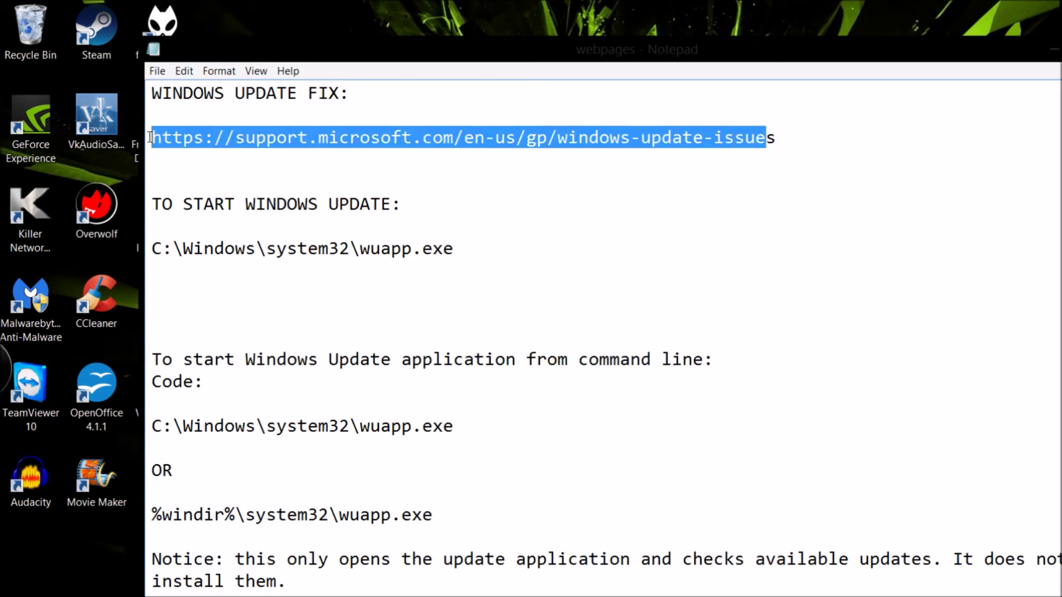
right_click(290, 140)
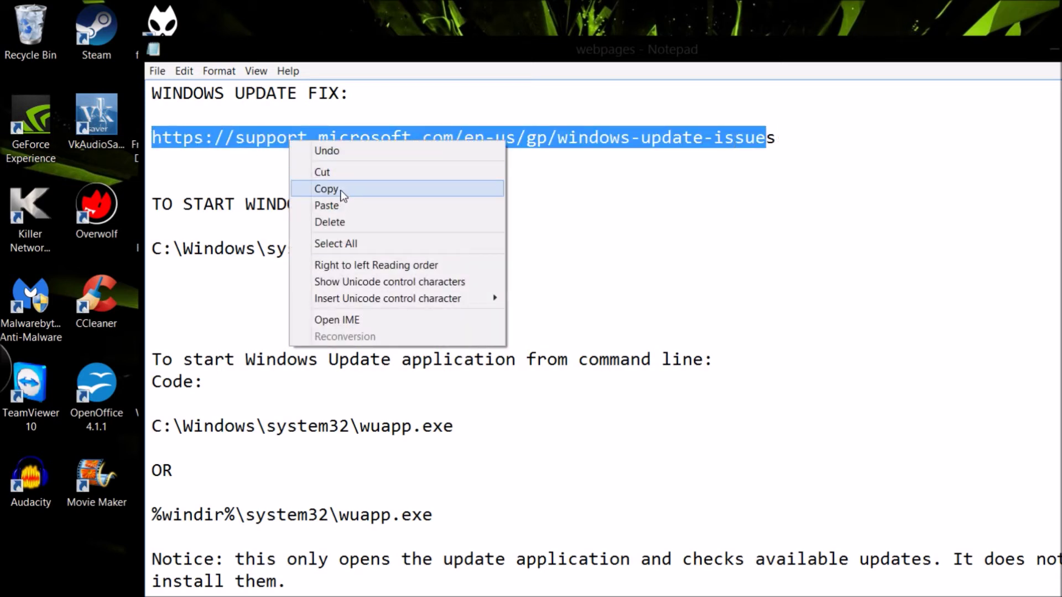
click(326, 189)
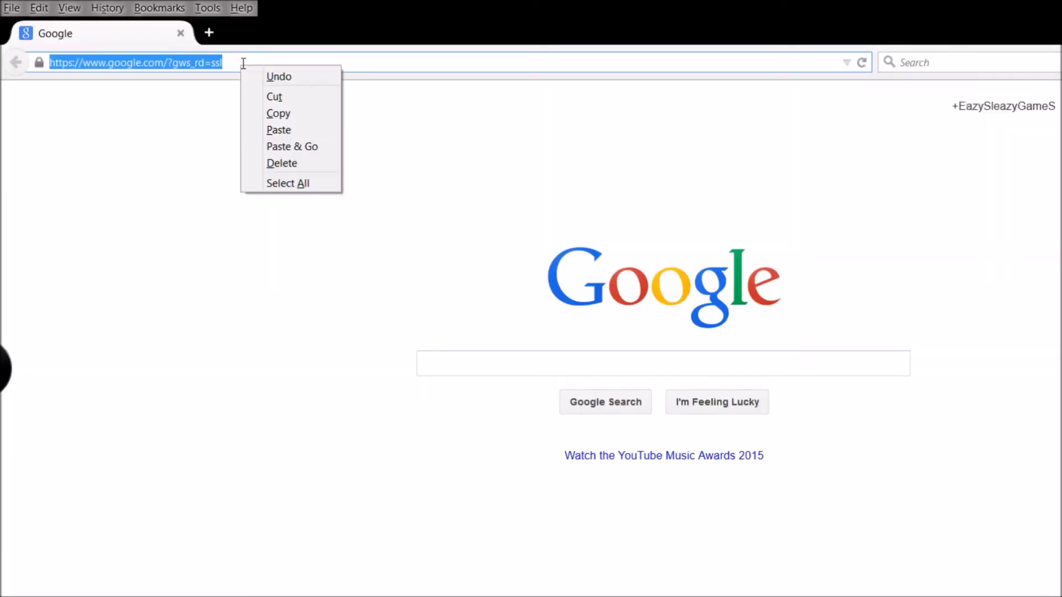
- Paste the support link into Firefox and load the Fix Microsoft Windows Update Issues page
click(282, 130)
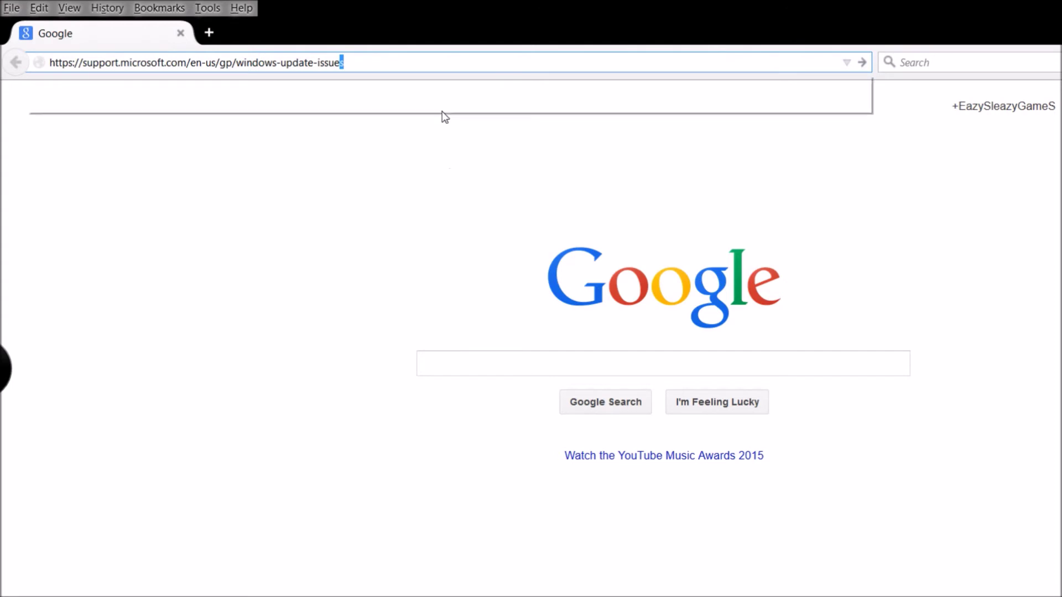
key(Return)
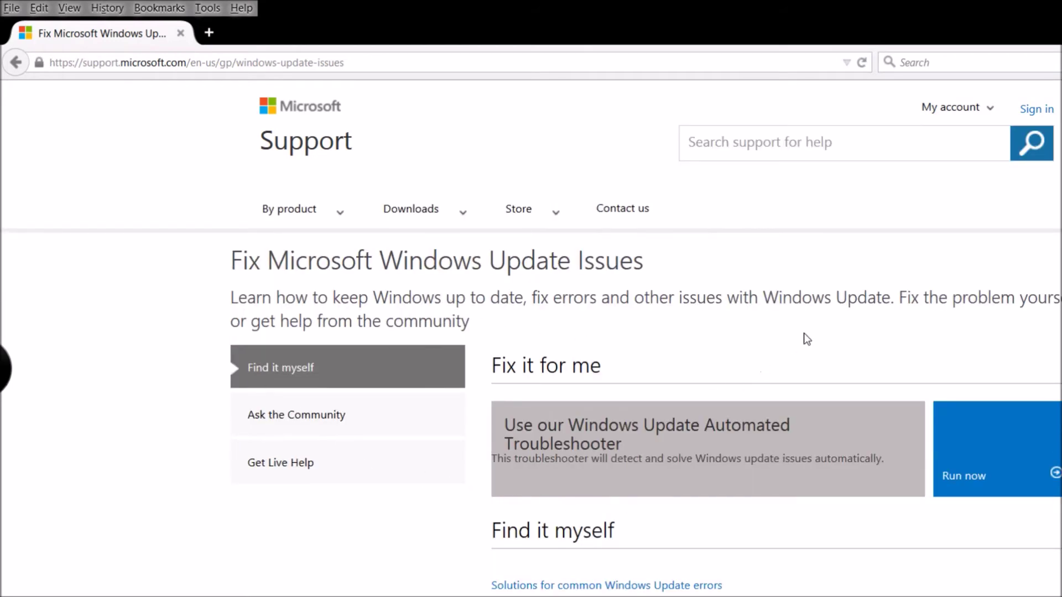
scroll(816, 328, down, 2)
scroll(818, 330, down, 1)
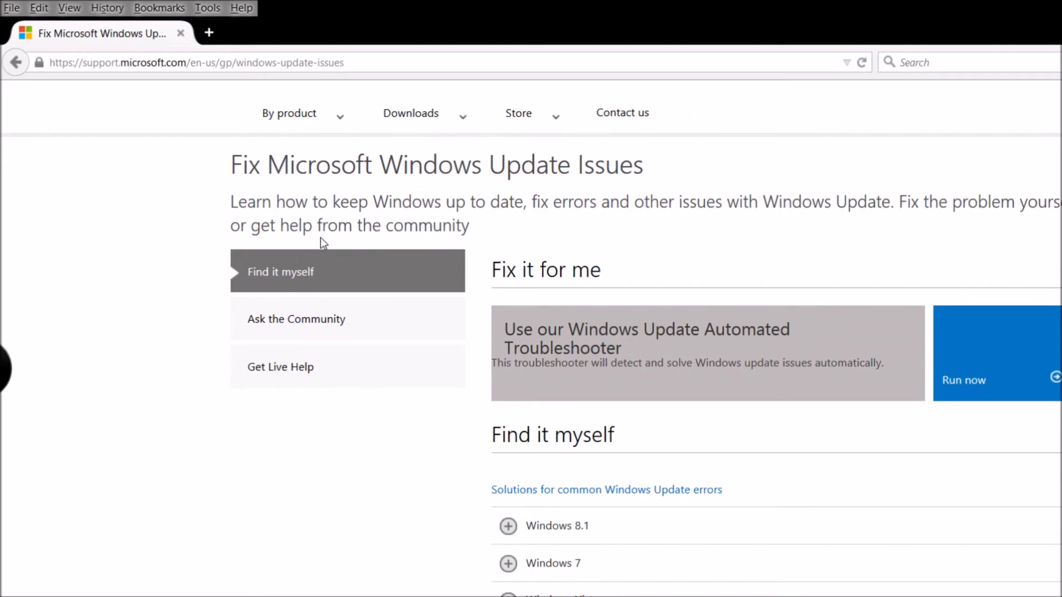
scroll(788, 405, down, 4)
scroll(936, 216, up, 4)
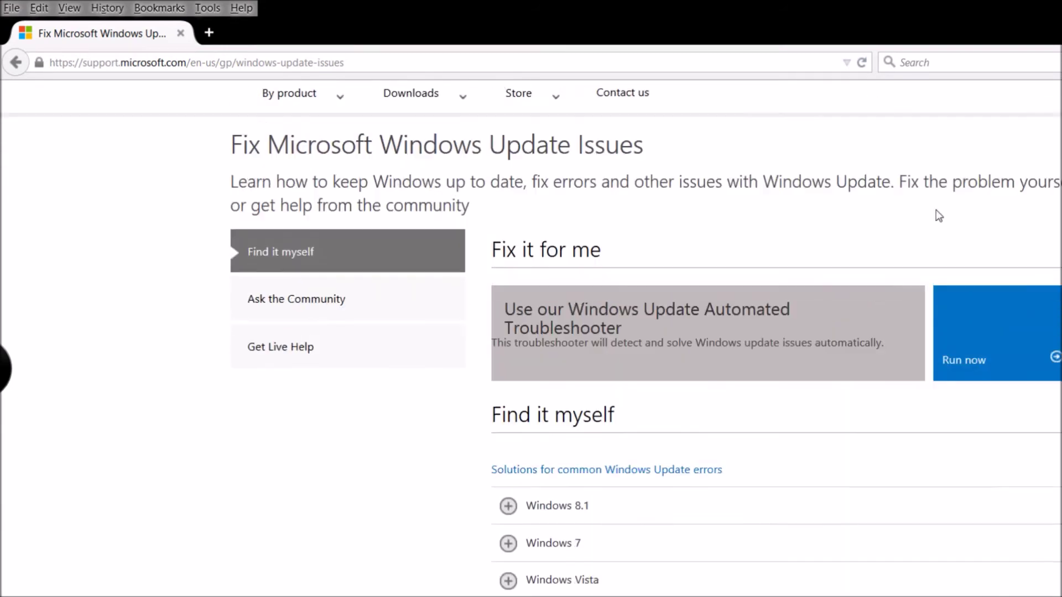
drag(899, 202, 1061, 202)
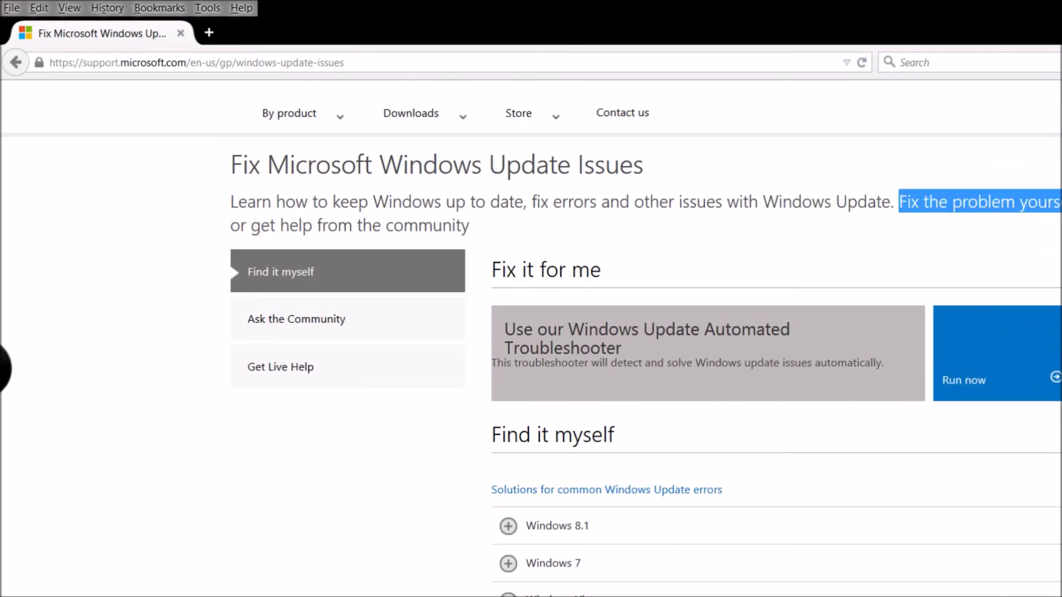
click(1045, 275)
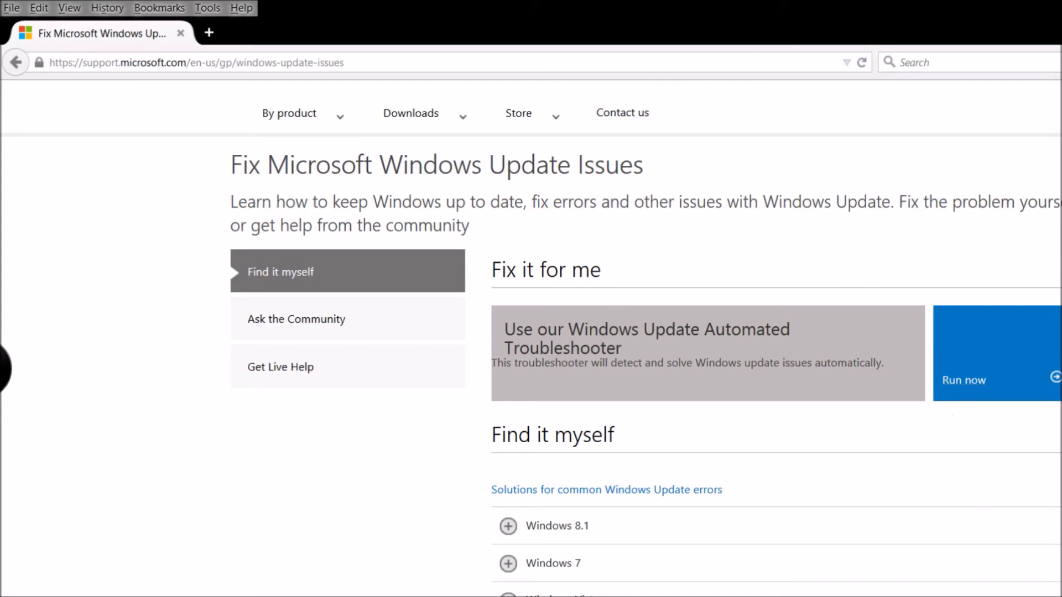
- Run the automated troubleshooter .diagcab in the Troubleshooting Wizard, then close the wizard
click(955, 387)
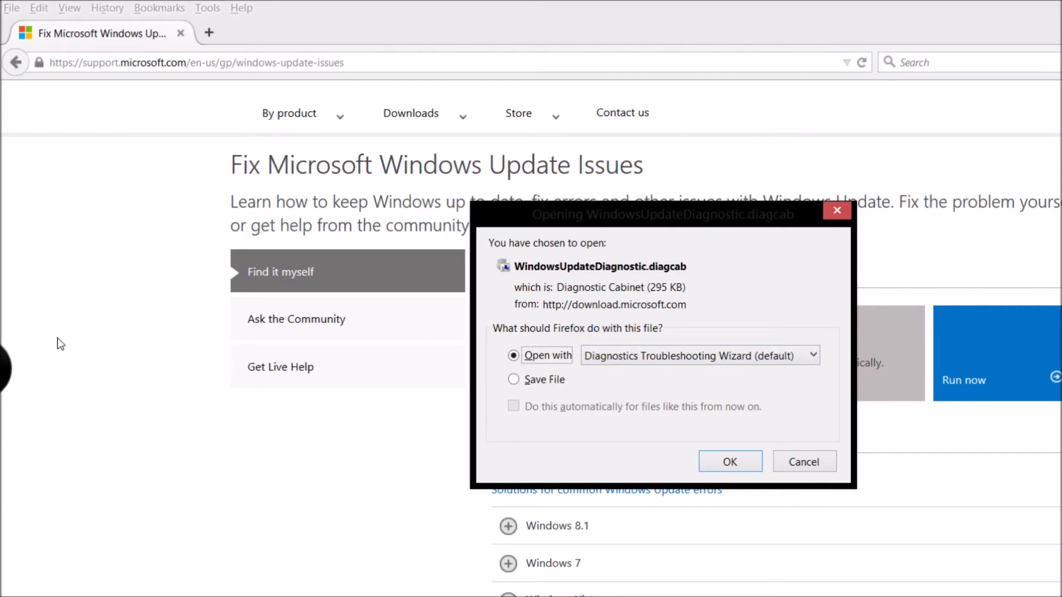
click(731, 466)
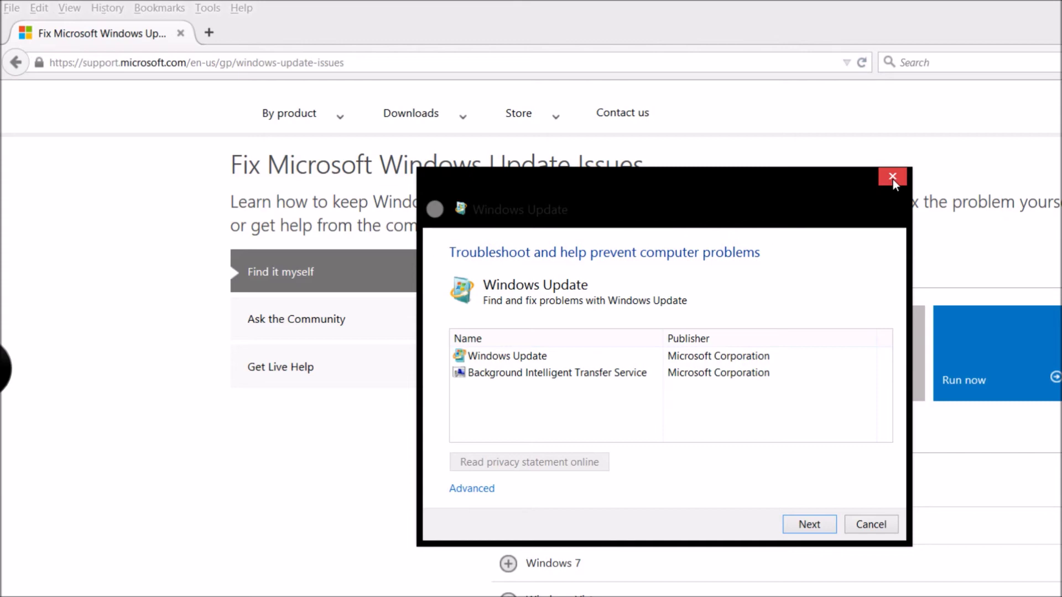
click(893, 178)
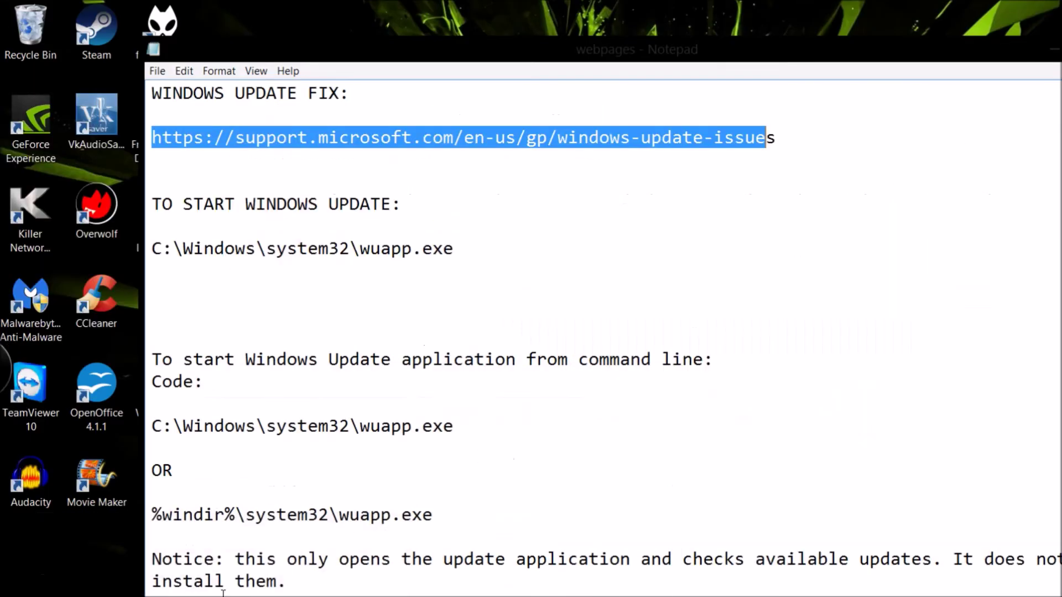
- Open Windows Update in Control Panel and view the one available important update
key(super+x)
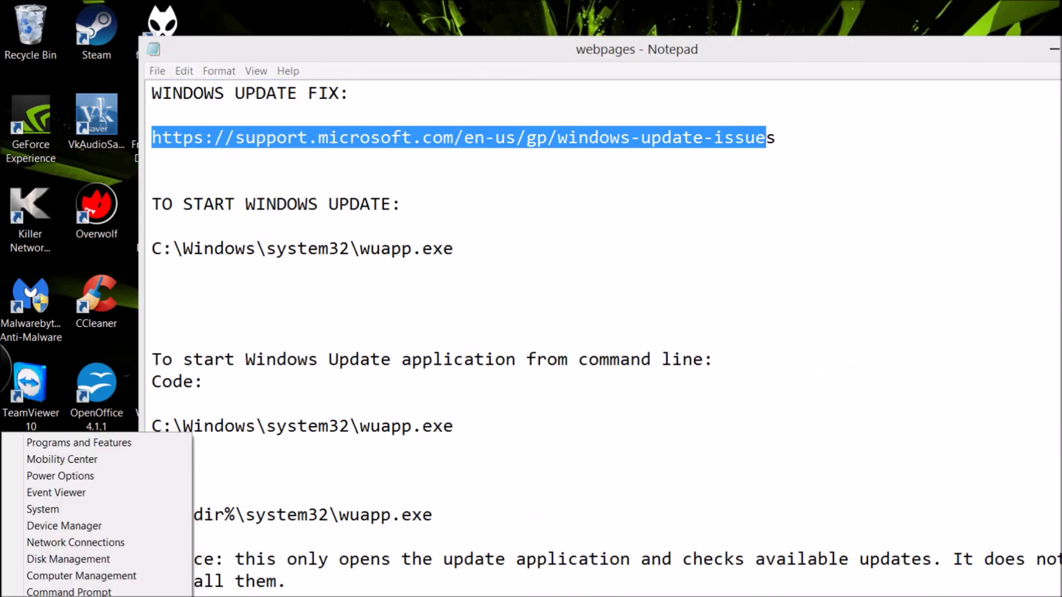
key(Escape)
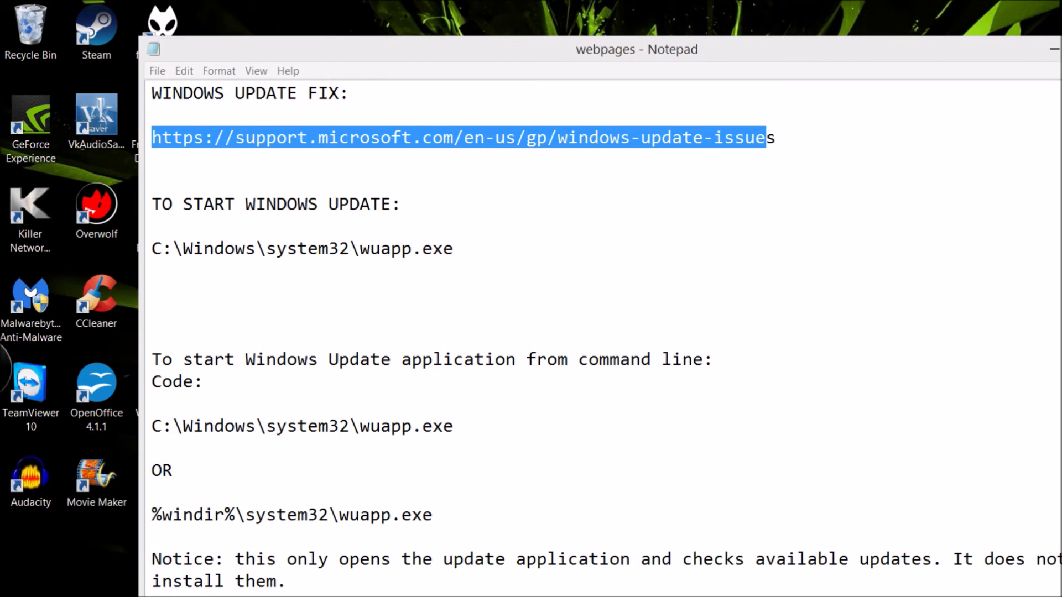
scroll(430, 559, down, 9)
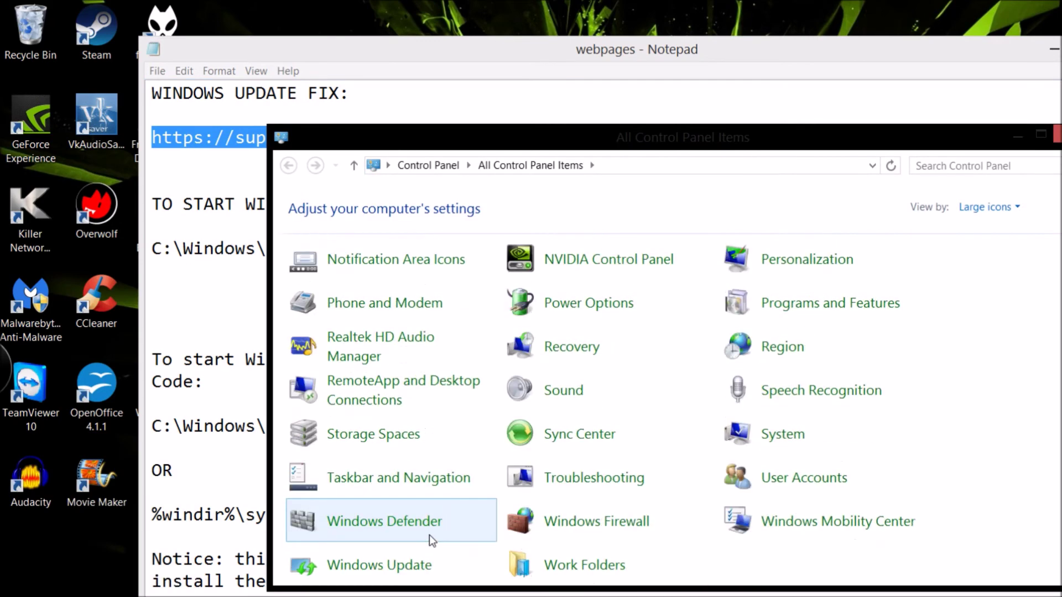
click(402, 569)
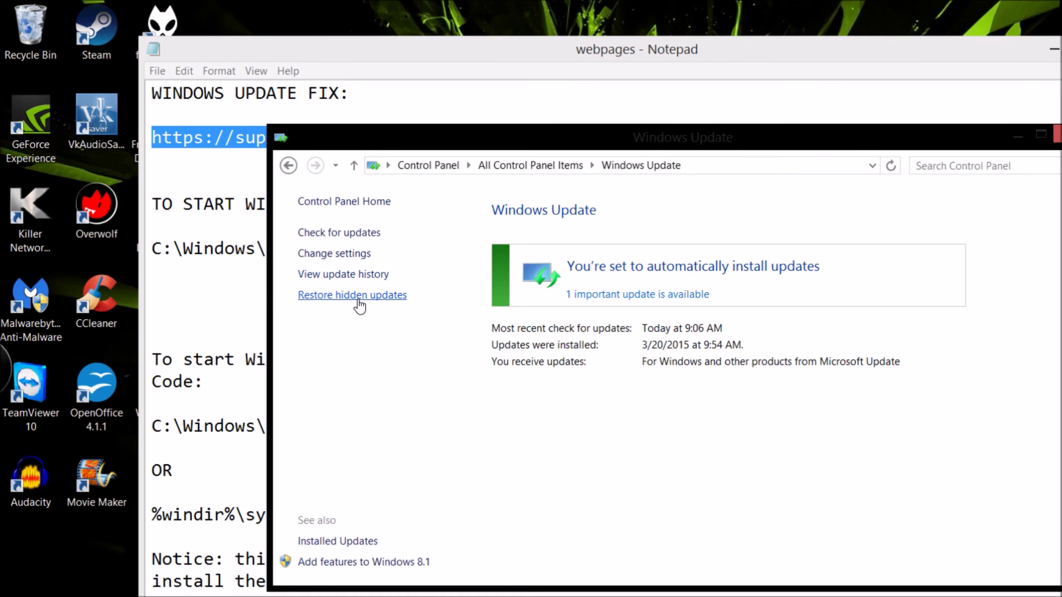
click(646, 297)
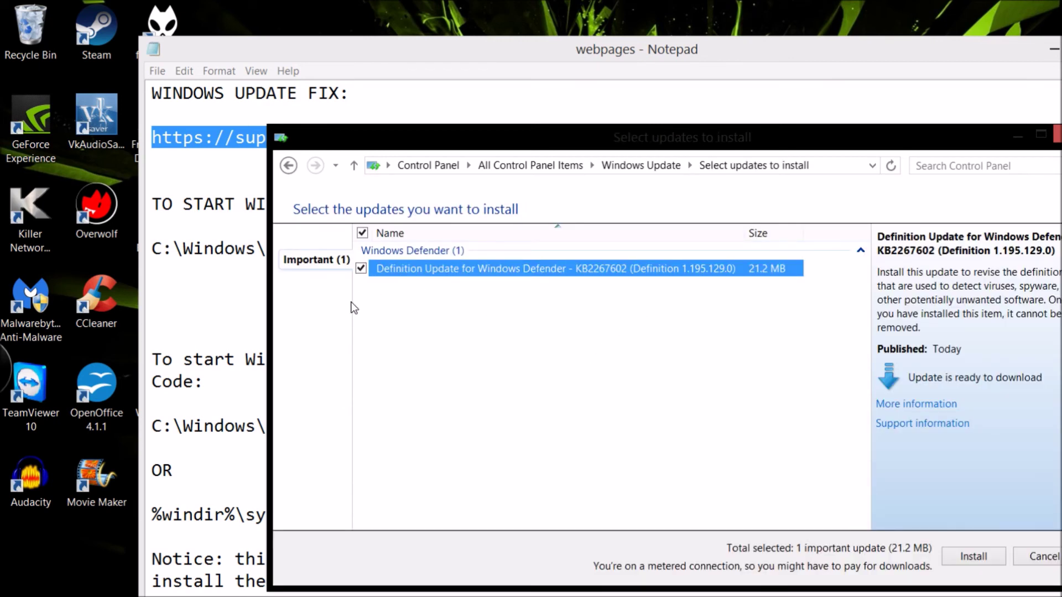
- Leave the 21.2 MB Windows Defender update KB2267602 ticked and return to Notepad
click(360, 269)
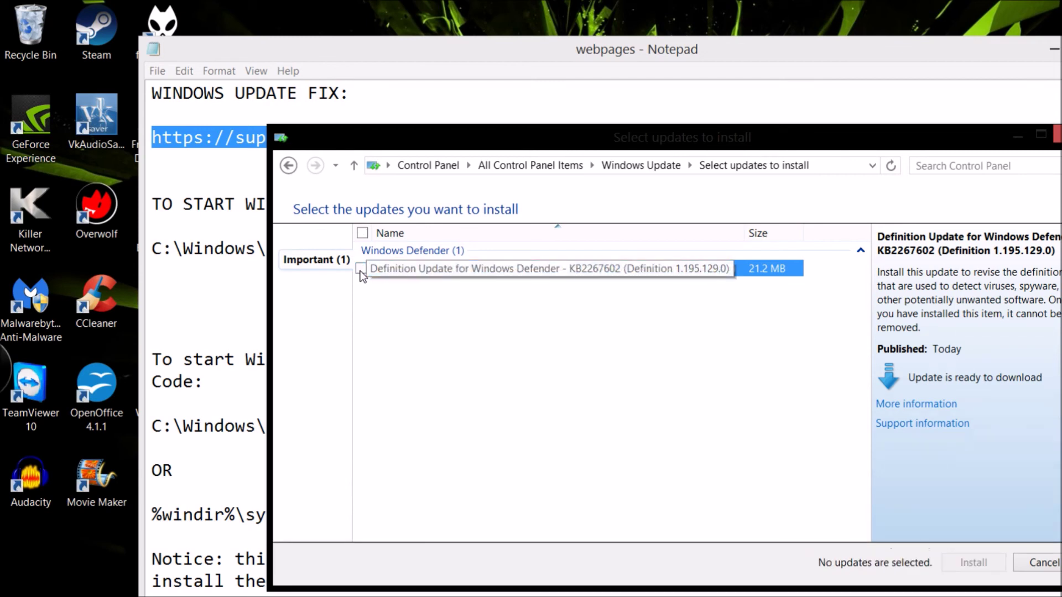
click(361, 269)
click(361, 269)
click(360, 269)
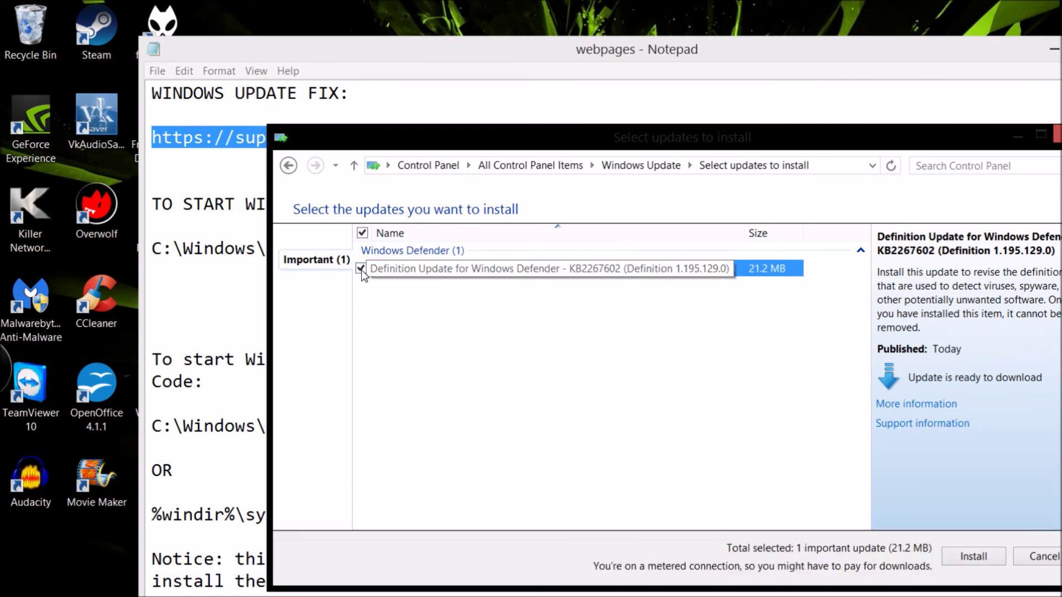
click(361, 268)
click(361, 268)
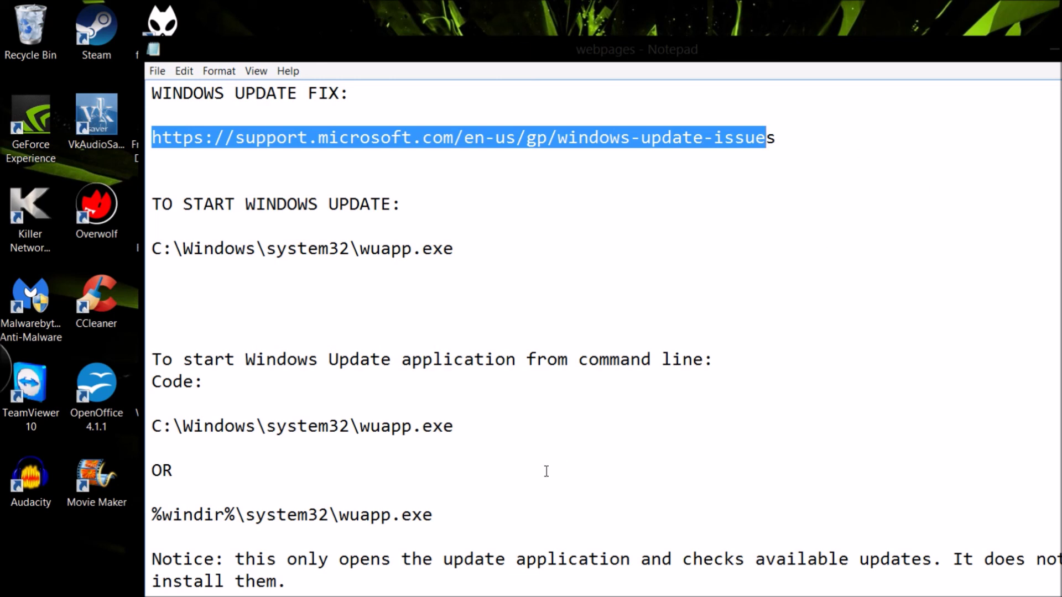
click(470, 586)
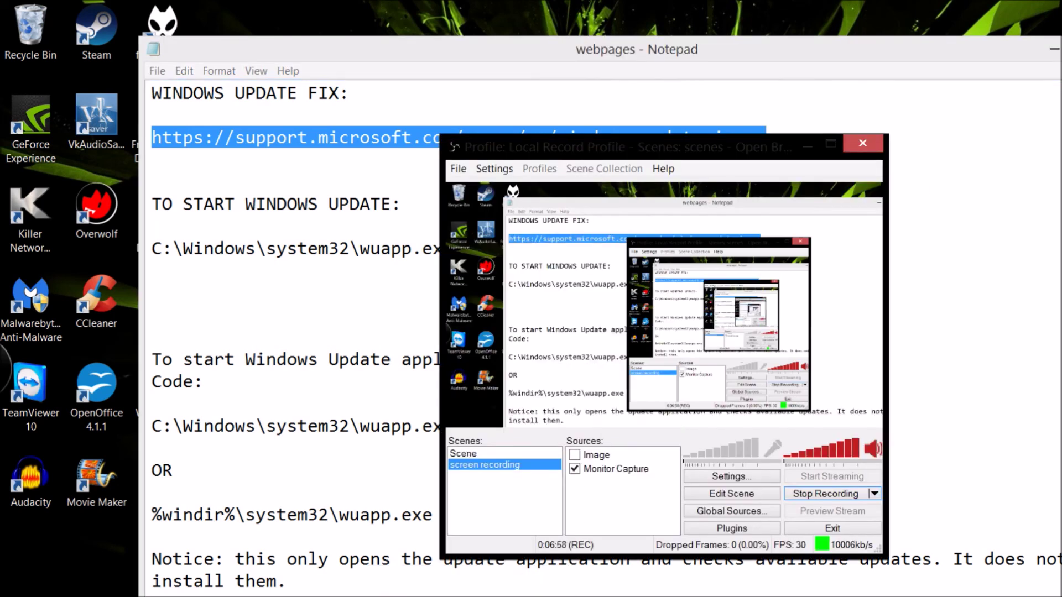